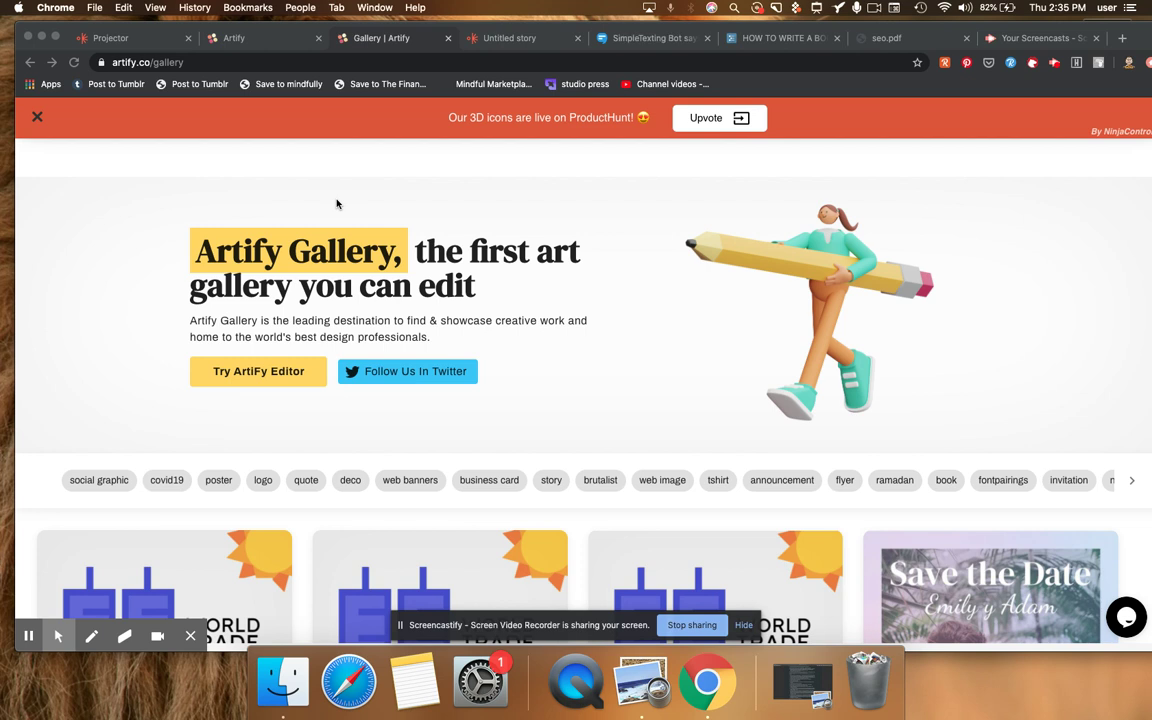
Step: Bring the Chrome window with the Artify Gallery at artify.co/gallery into focus
{"action": "left_click", "coordinate": [36, 118]}
Step: Close the ProductHunt banner, glance at Projector, then filter Artify's gallery to the 'deco' tag
{"action": "left_click", "coordinate": [36, 118]}
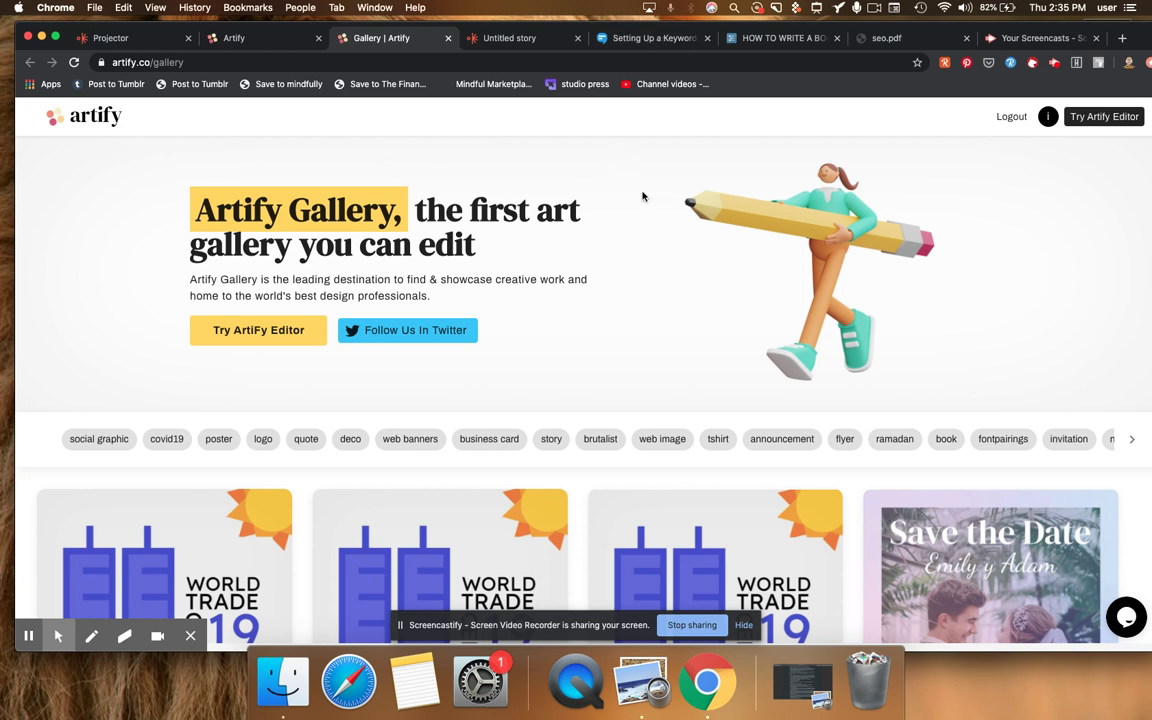
{"action": "left_click", "coordinate": [118, 42]}
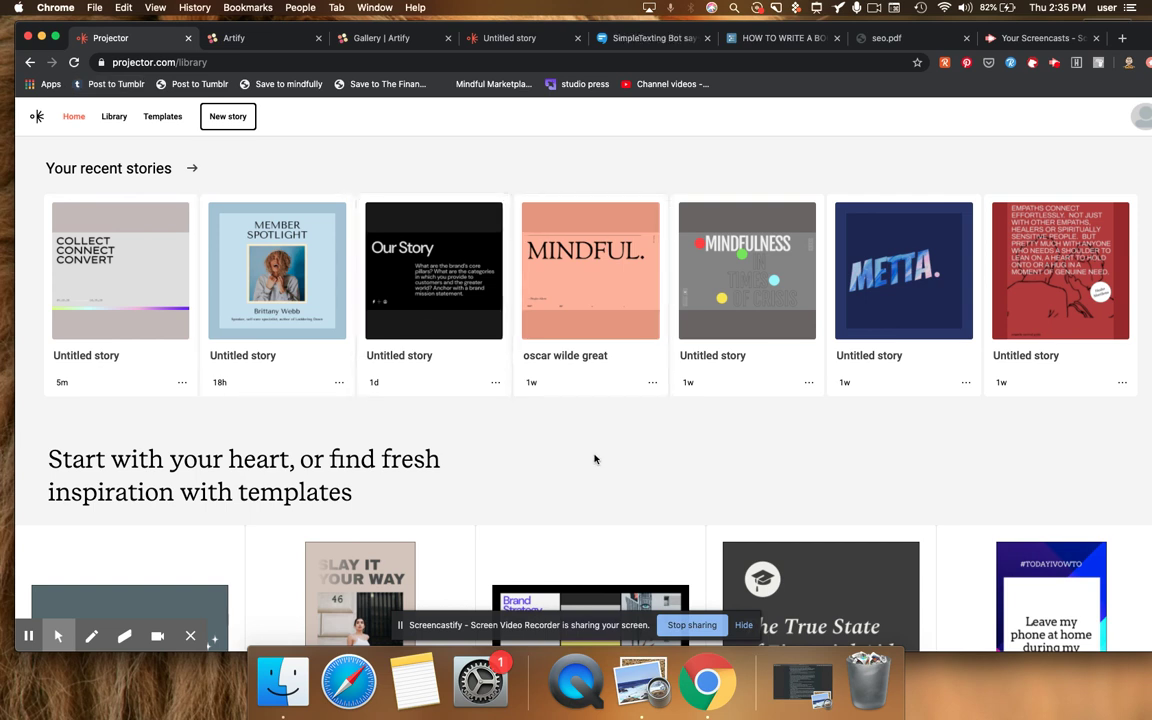
{"action": "left_click", "coordinate": [390, 39]}
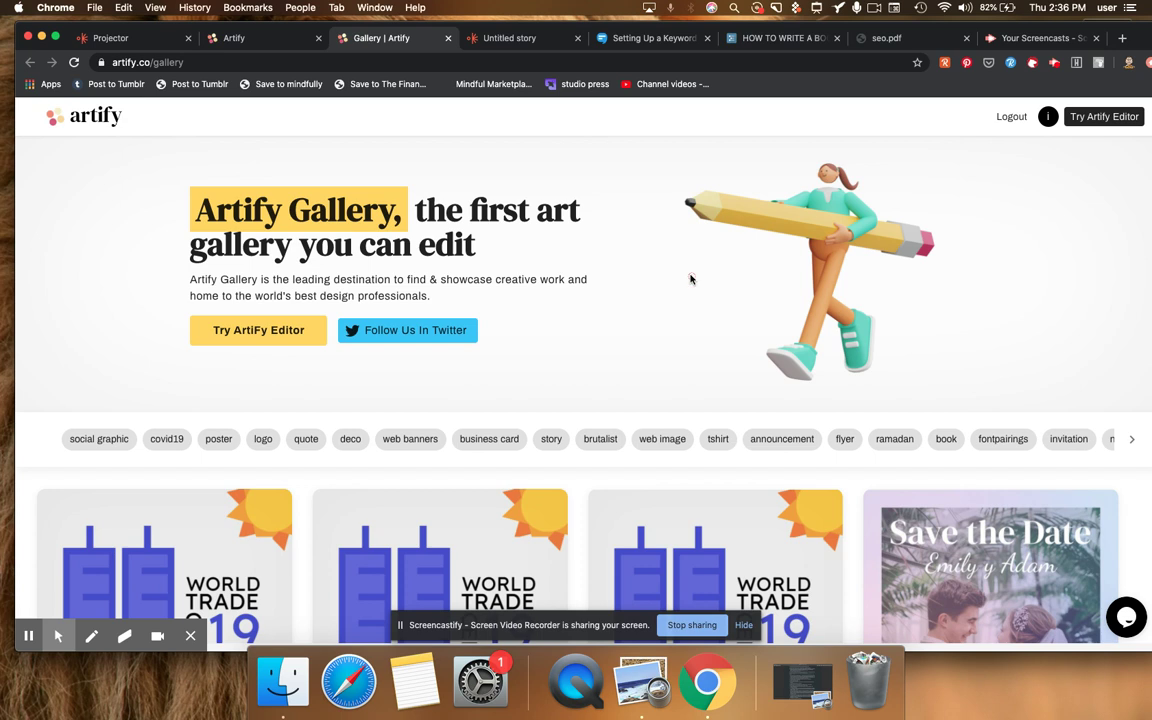
{"action": "scroll", "coordinate": [690, 279], "scroll_direction": "down", "scroll_amount": 5}
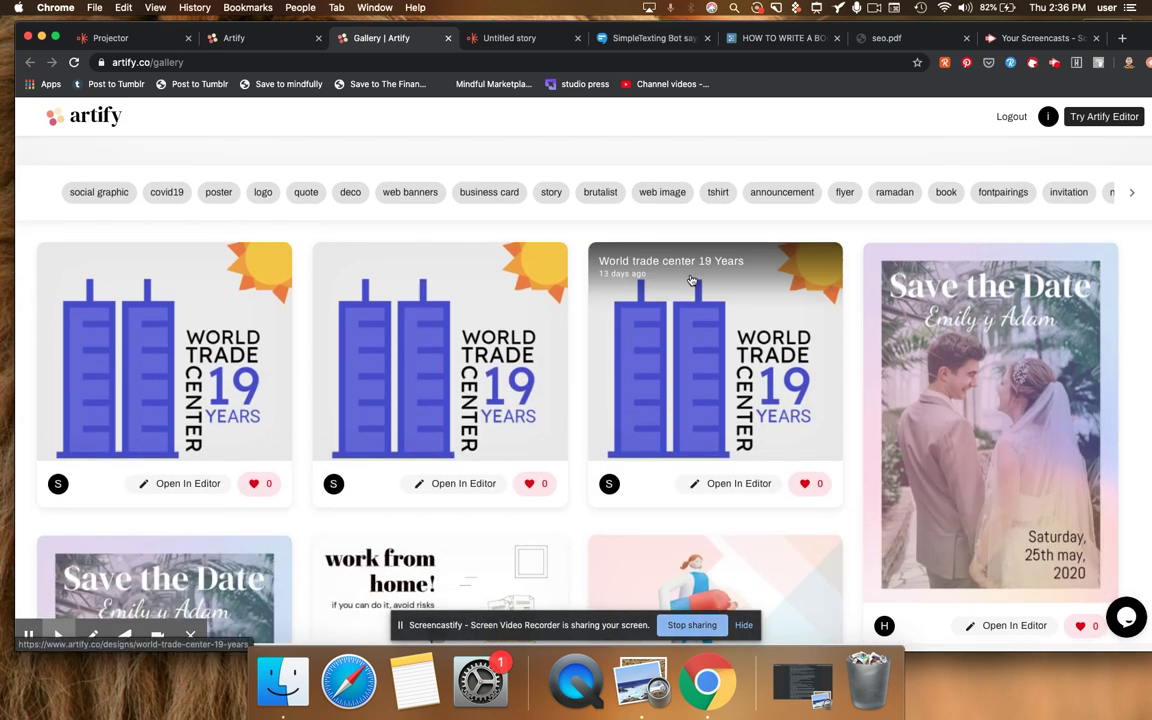
{"action": "left_click", "coordinate": [348, 193]}
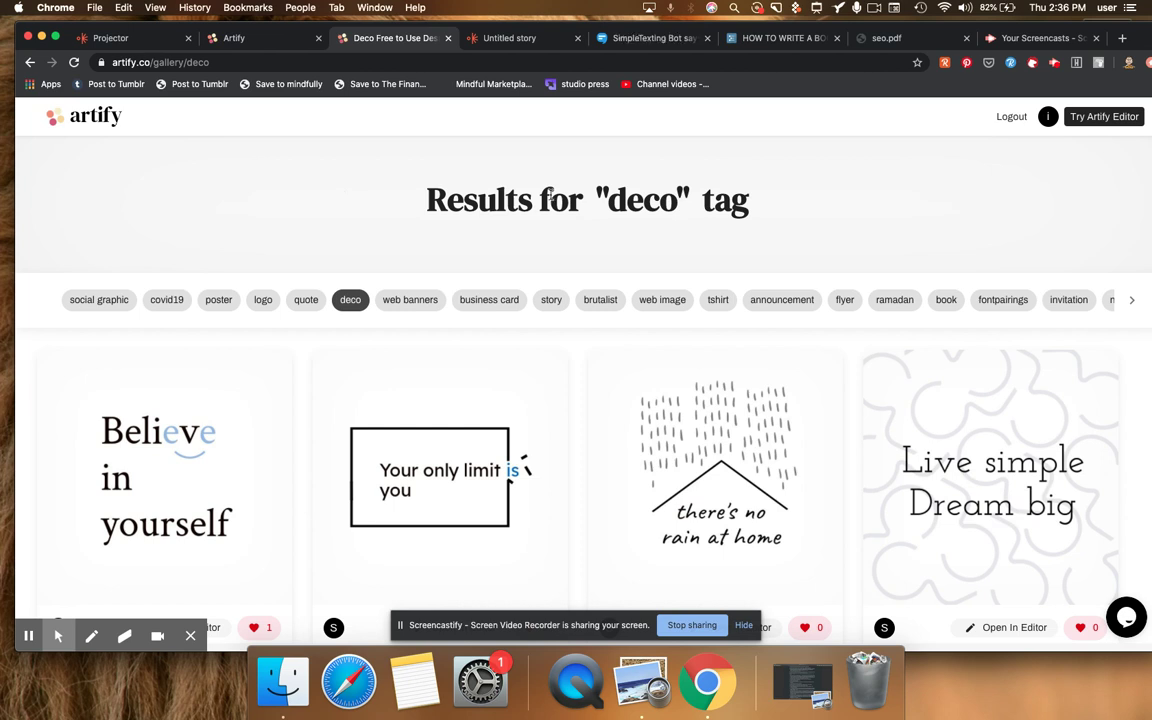
{"action": "left_click", "coordinate": [689, 251]}
{"action": "scroll", "coordinate": [690, 254], "scroll_direction": "down", "scroll_amount": 5}
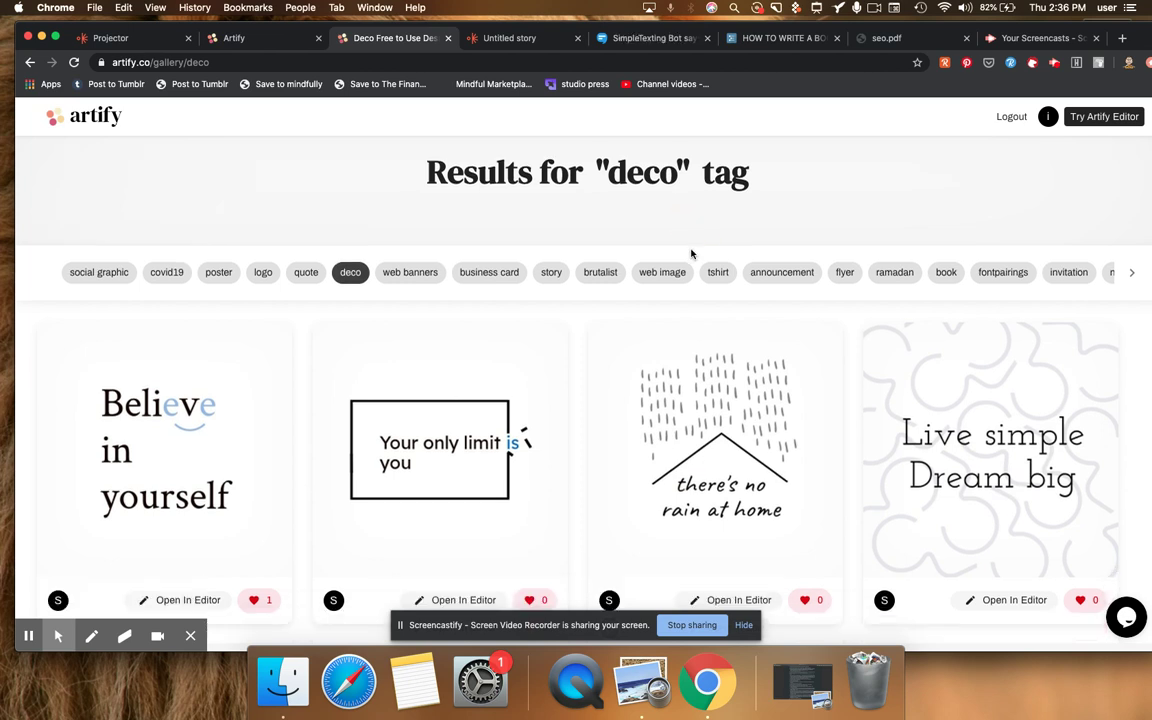
{"action": "scroll", "coordinate": [690, 254], "scroll_direction": "down", "scroll_amount": 1}
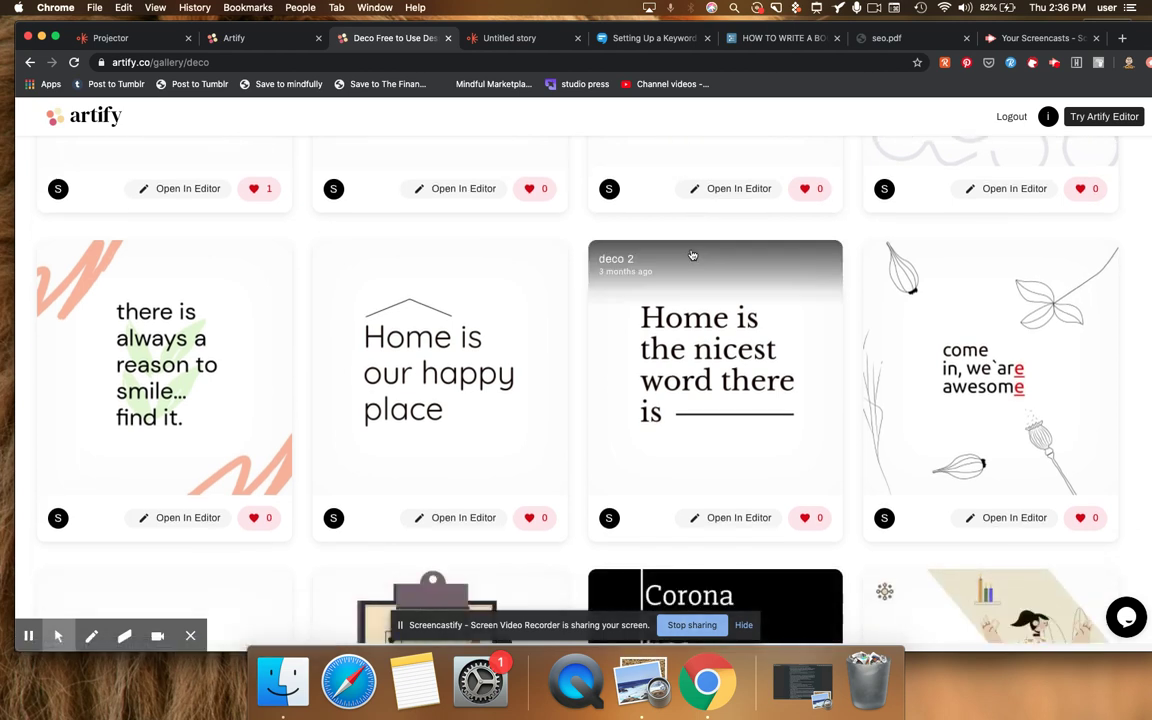
{"action": "scroll", "coordinate": [690, 254], "scroll_direction": "down", "scroll_amount": 1}
{"action": "scroll", "coordinate": [690, 254], "scroll_direction": "down", "scroll_amount": 4}
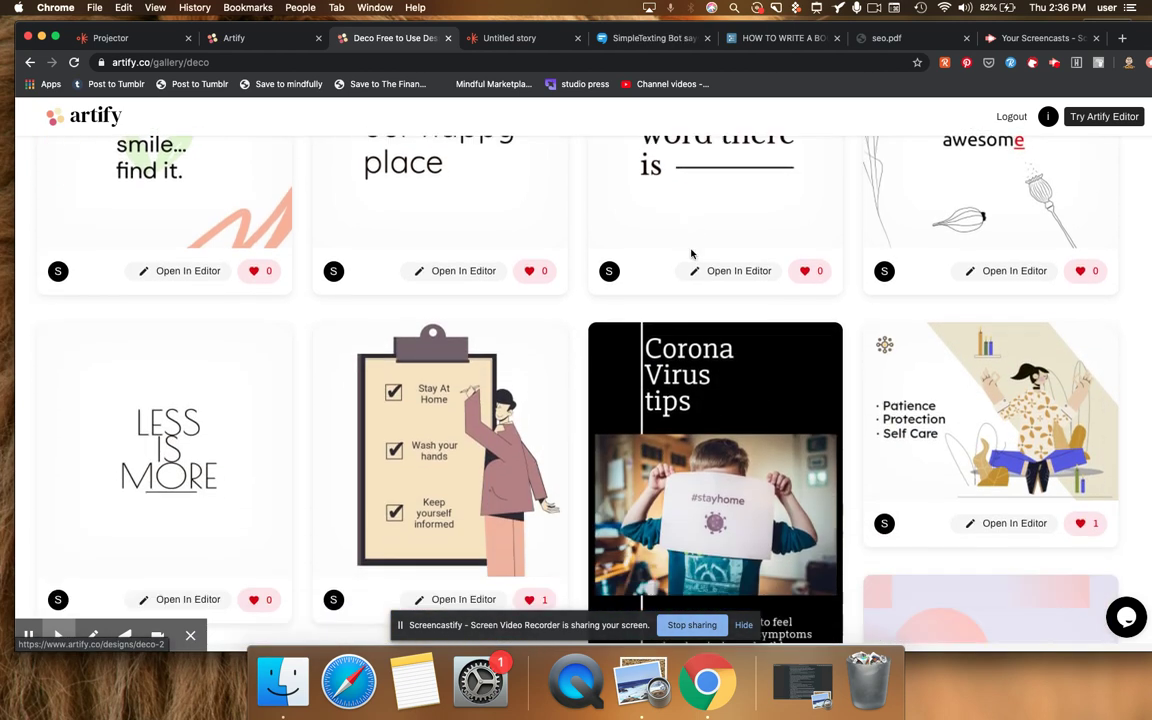
{"action": "scroll", "coordinate": [690, 254], "scroll_direction": "down", "scroll_amount": 7}
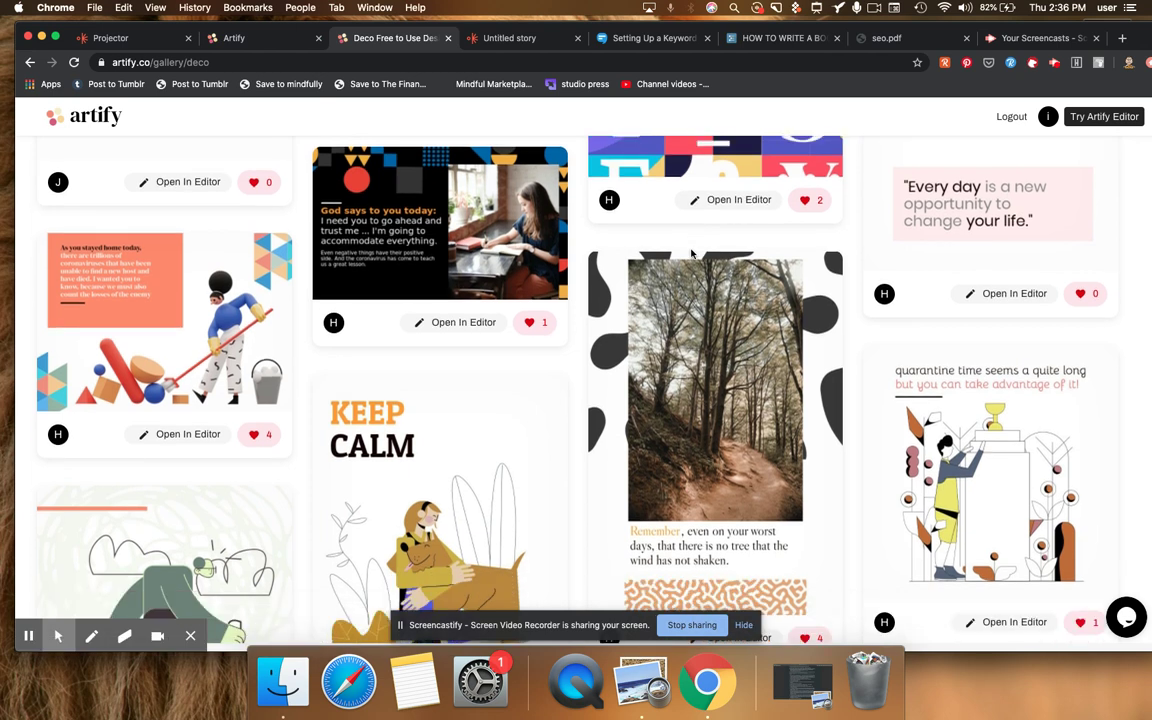
{"action": "scroll", "coordinate": [690, 254], "scroll_direction": "down", "scroll_amount": 4}
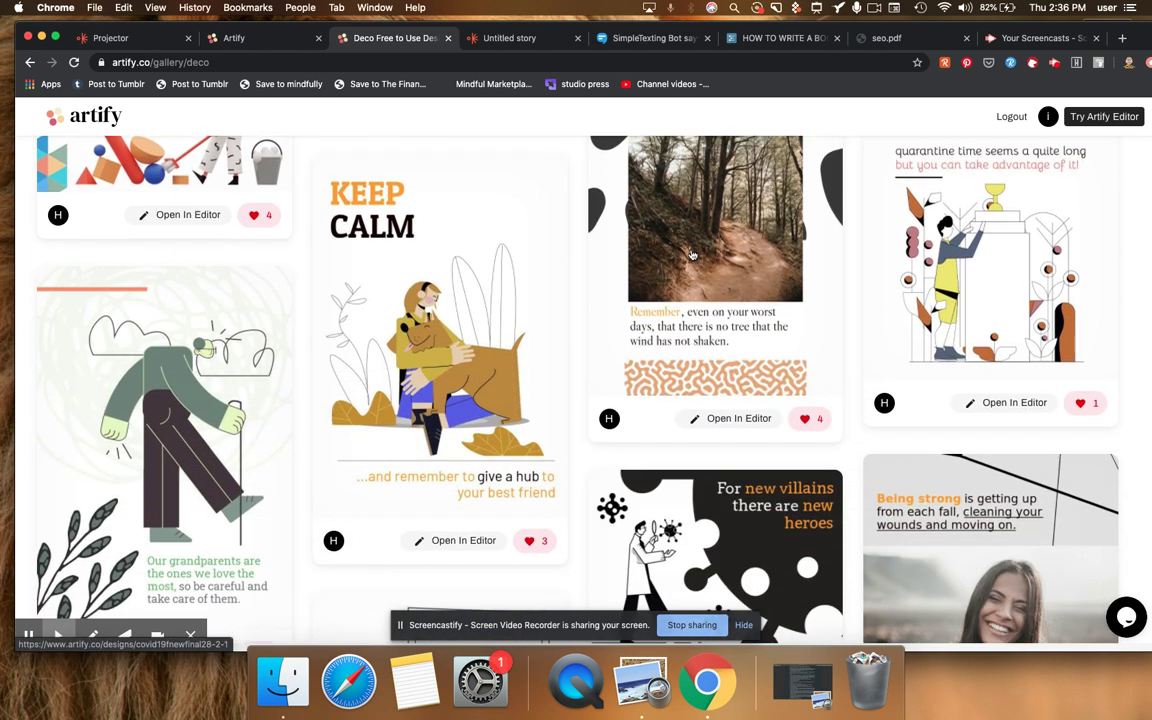
{"action": "scroll", "coordinate": [692, 254], "scroll_direction": "down", "scroll_amount": 5}
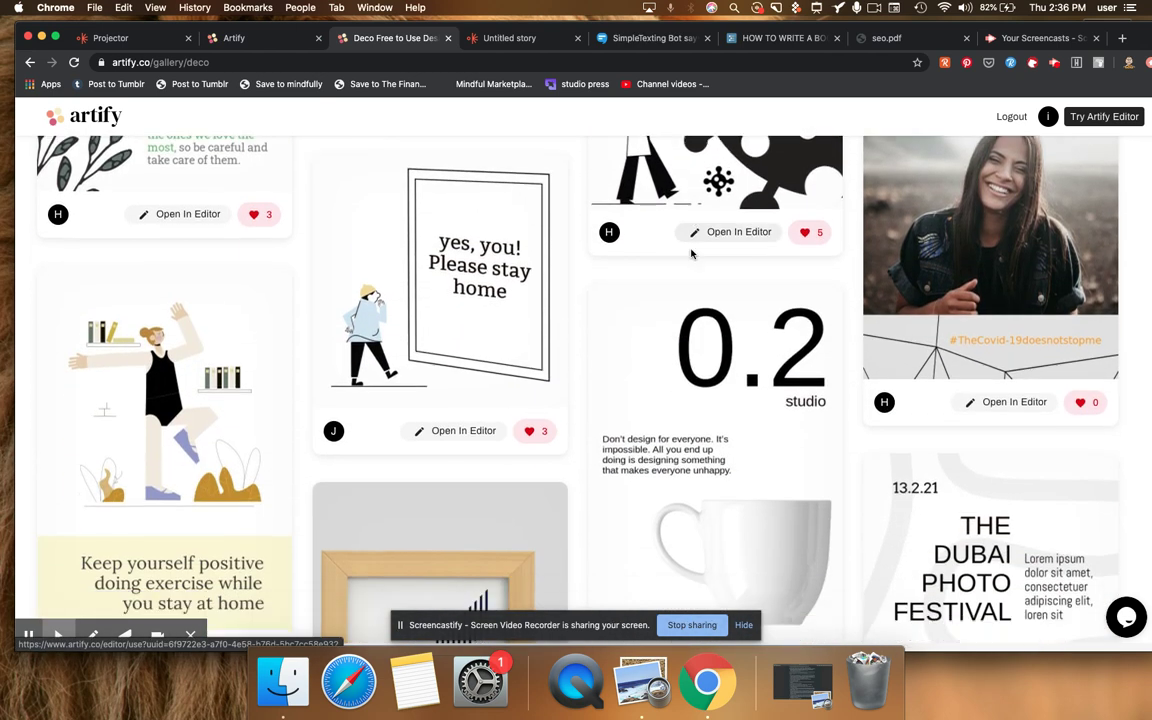
{"action": "scroll", "coordinate": [692, 254], "scroll_direction": "down", "scroll_amount": 5}
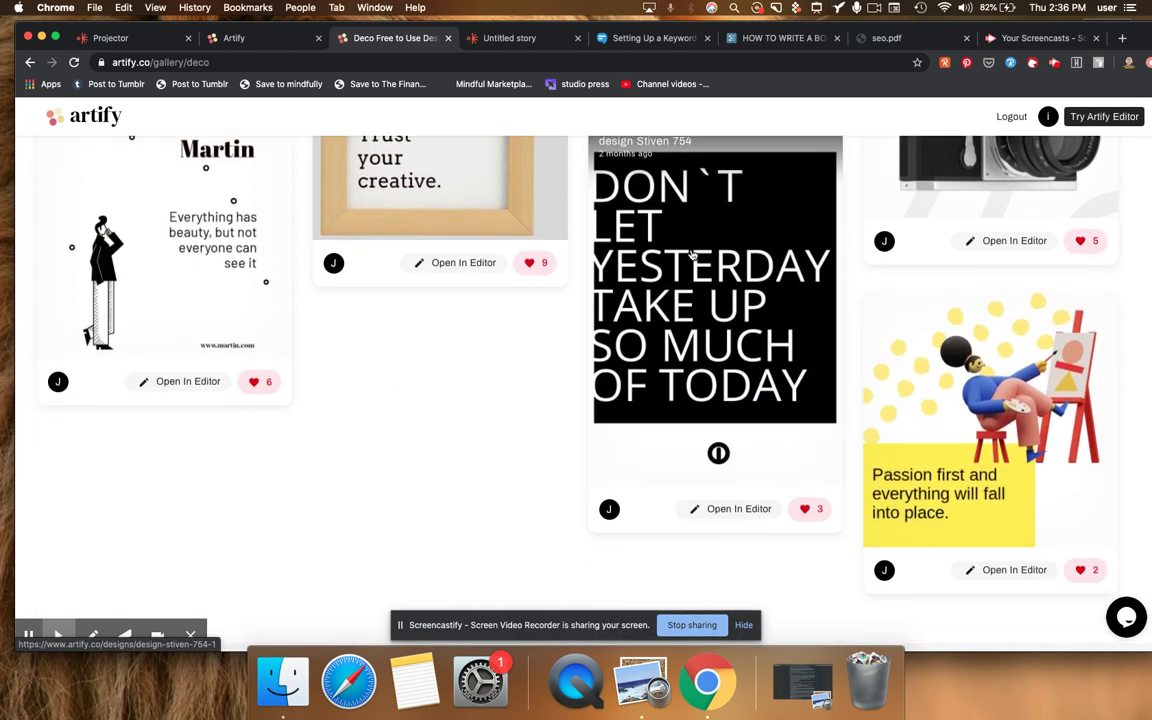
{"action": "scroll", "coordinate": [692, 254], "scroll_direction": "up", "scroll_amount": 5}
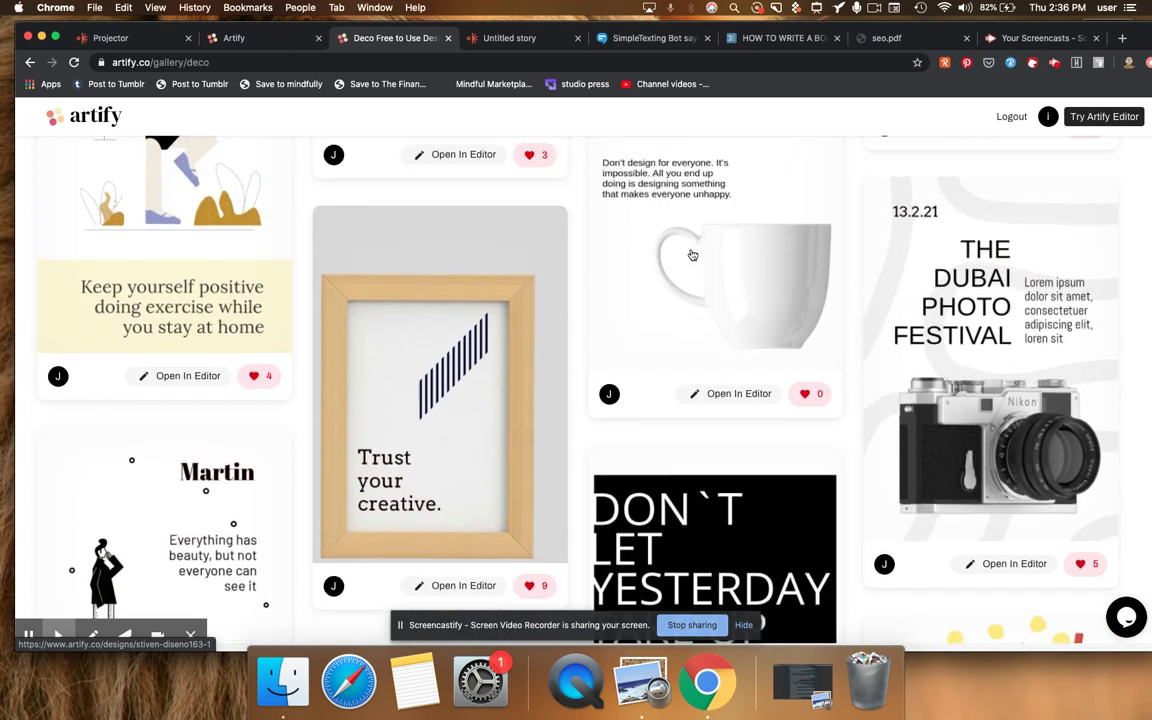
{"action": "scroll", "coordinate": [692, 254], "scroll_direction": "up", "scroll_amount": 10}
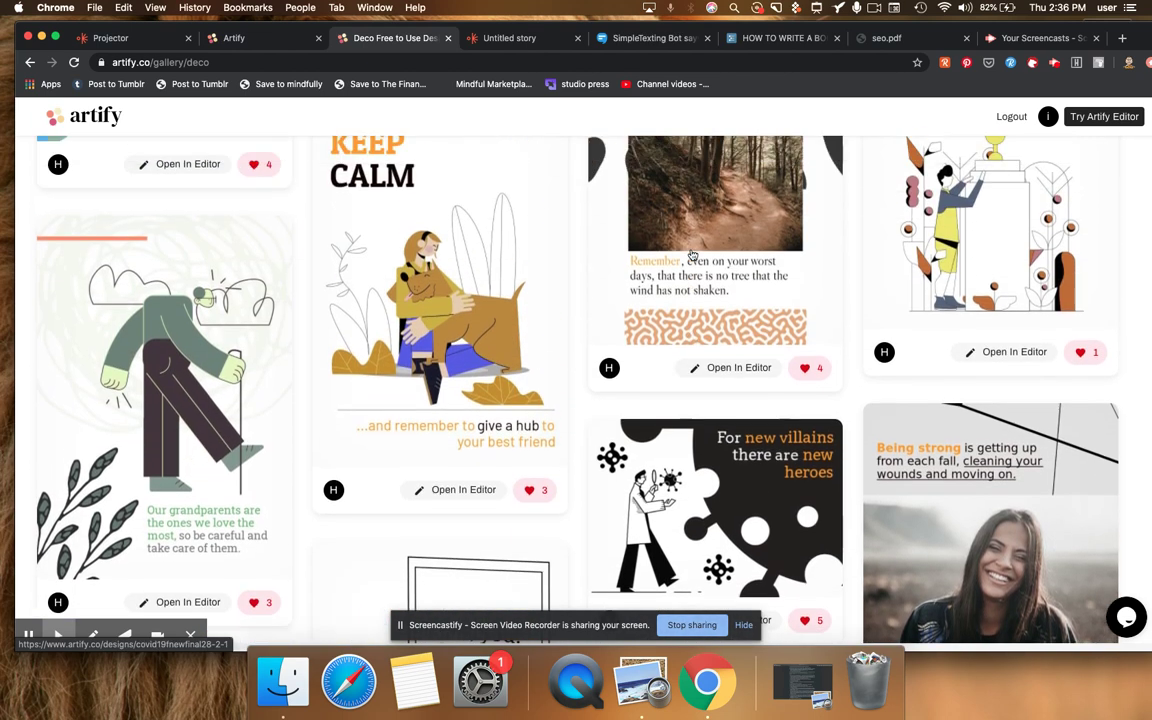
{"action": "scroll", "coordinate": [692, 254], "scroll_direction": "up", "scroll_amount": 10}
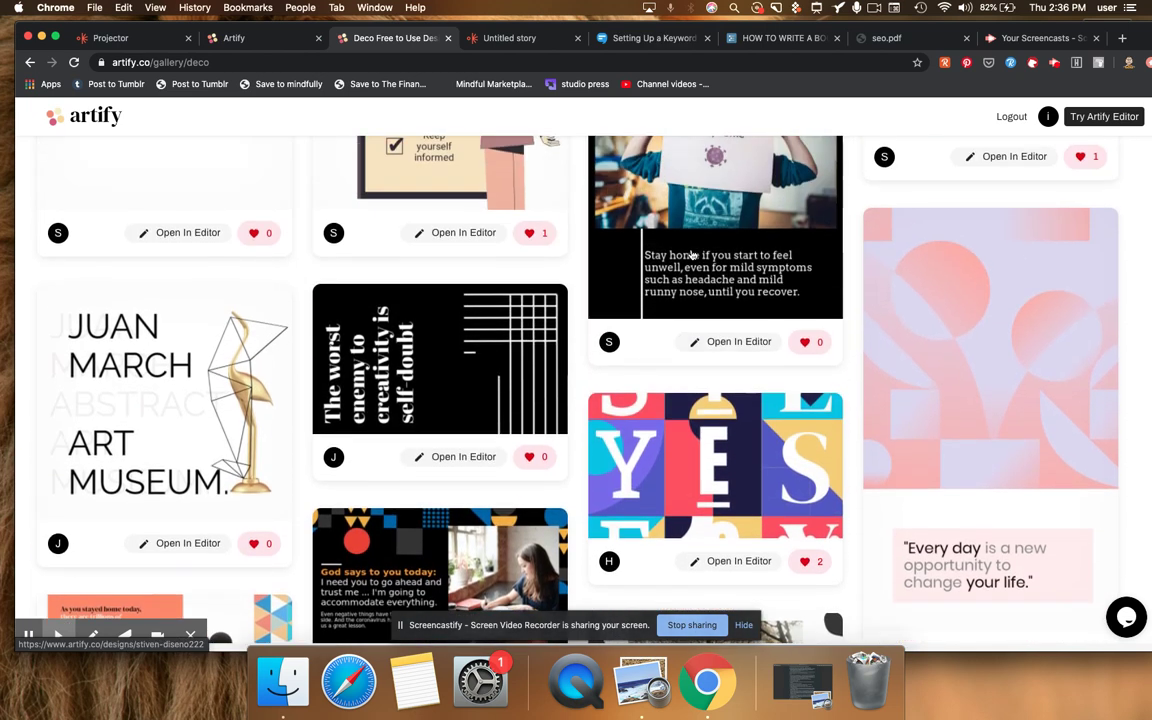
{"action": "scroll", "coordinate": [692, 254], "scroll_direction": "up", "scroll_amount": 10}
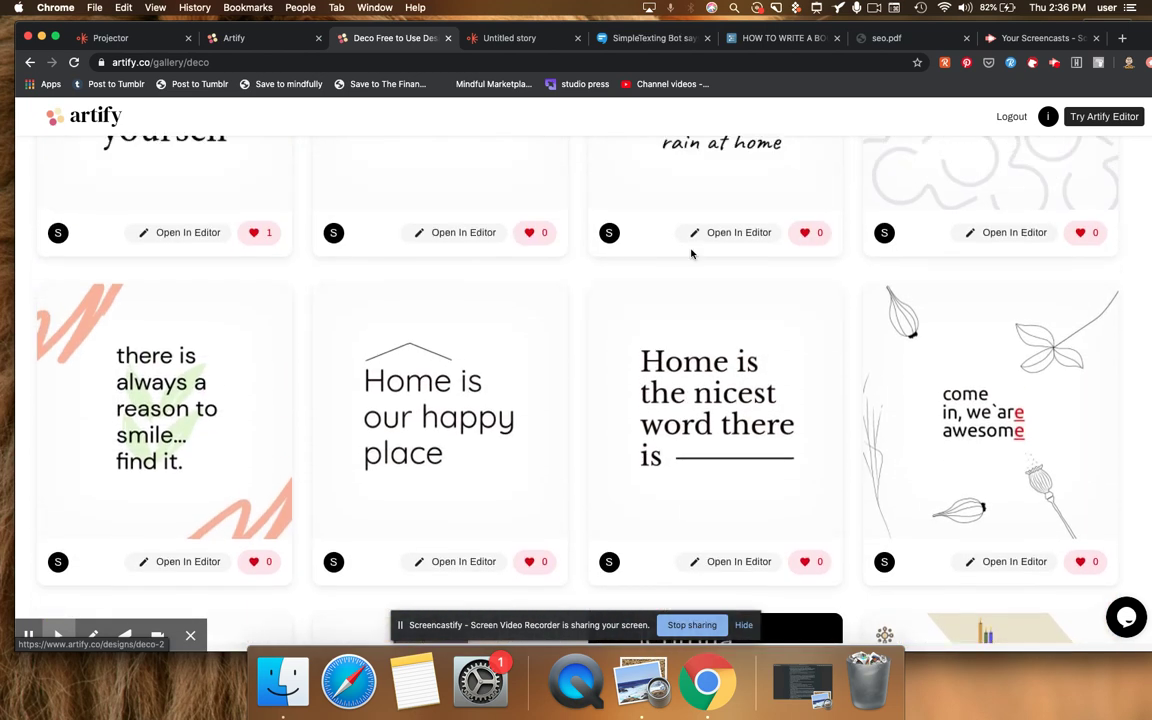
{"action": "scroll", "coordinate": [692, 254], "scroll_direction": "up", "scroll_amount": 4}
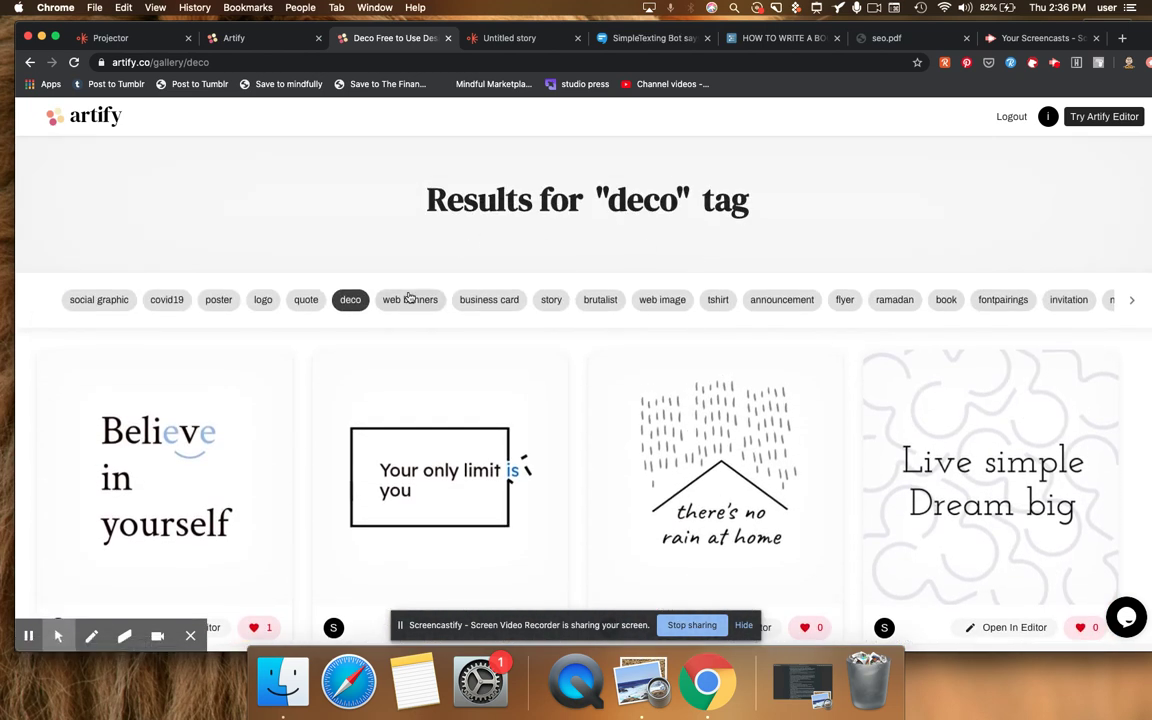
{"action": "left_click", "coordinate": [107, 300]}
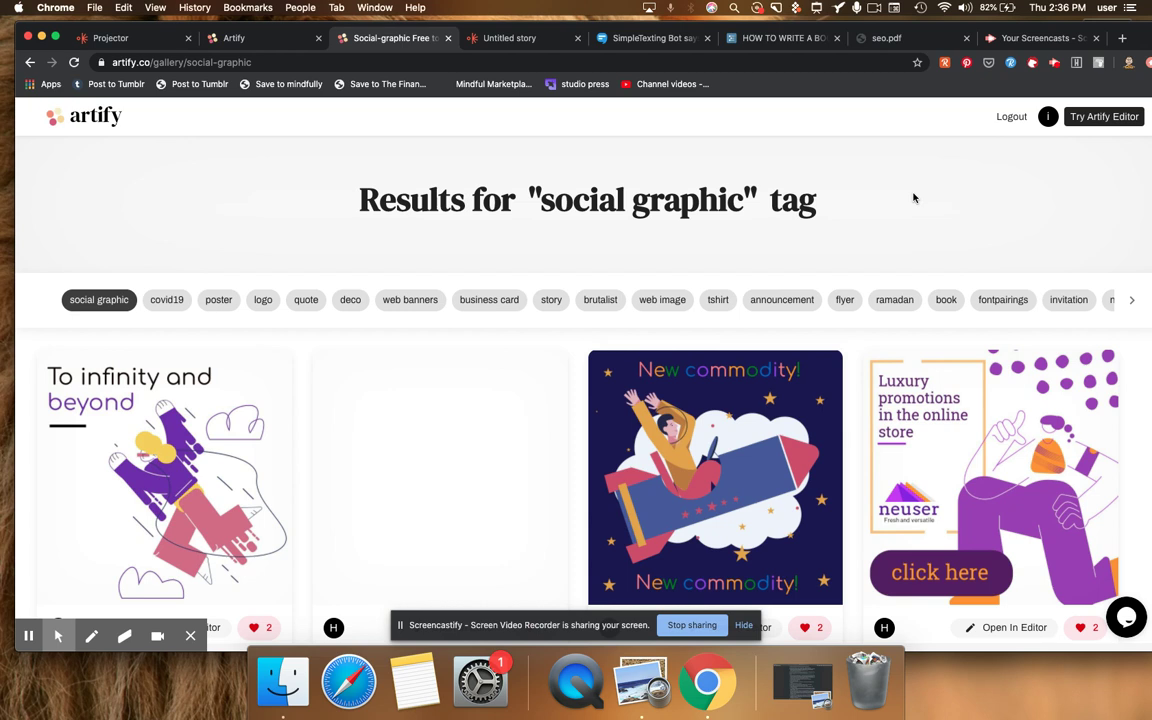
Step: Scroll through Artify's social-graphic designs, then switch to the Projector story library tab
{"action": "scroll", "coordinate": [913, 198], "scroll_direction": "down", "scroll_amount": 5}
{"action": "scroll", "coordinate": [913, 198], "scroll_direction": "down", "scroll_amount": 4}
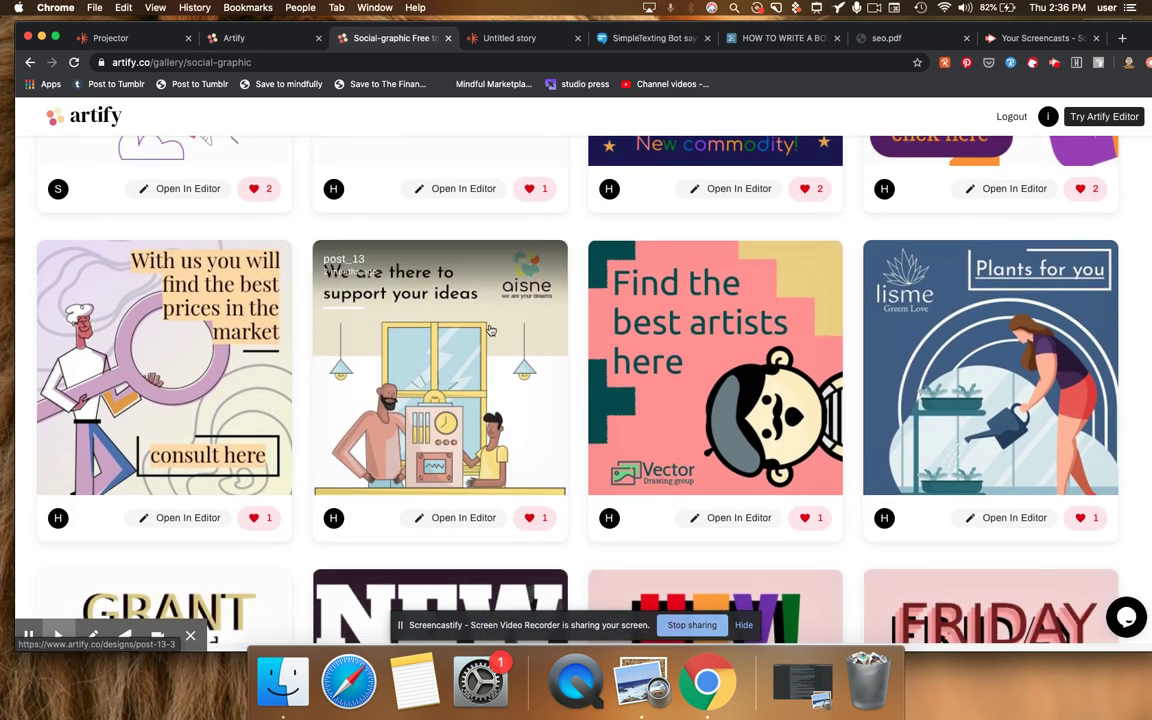
{"action": "scroll", "coordinate": [340, 370], "scroll_direction": "down", "scroll_amount": 5}
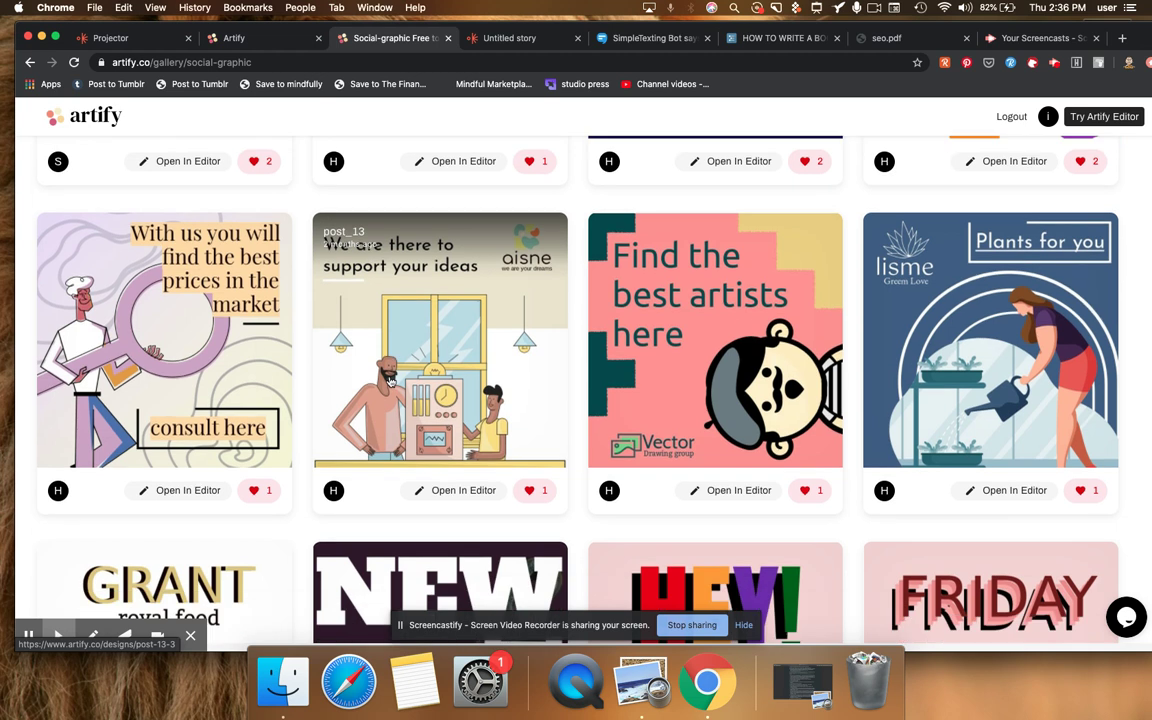
{"action": "scroll", "coordinate": [390, 381], "scroll_direction": "down", "scroll_amount": 4}
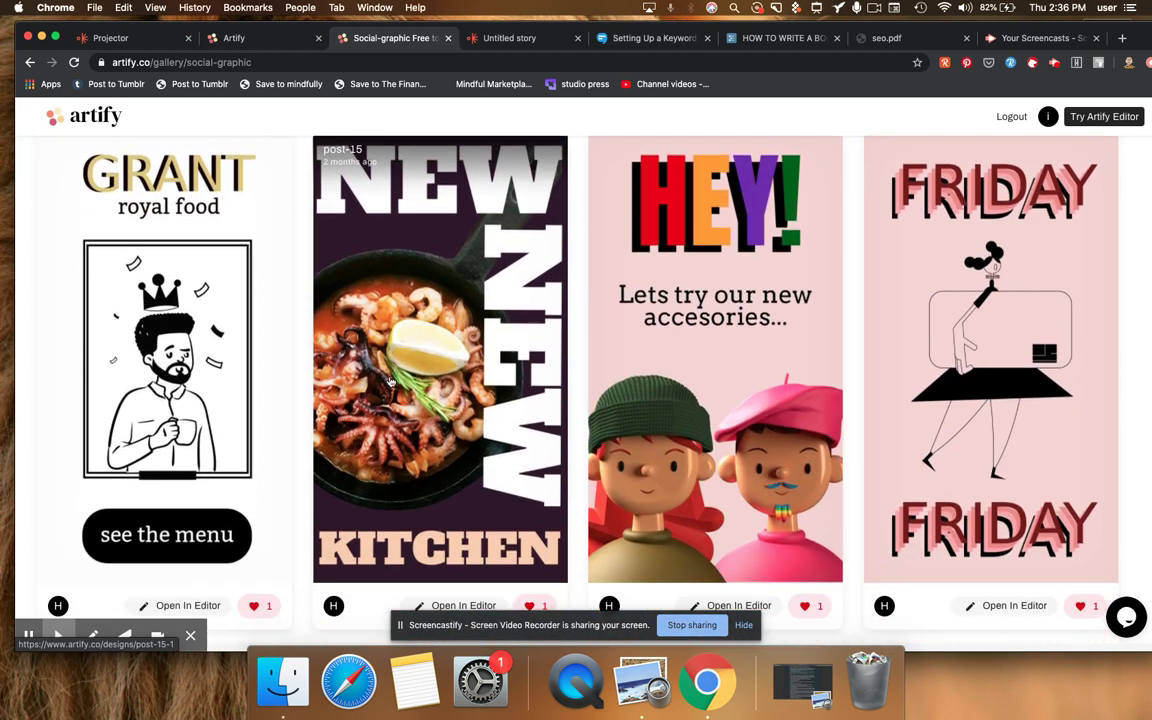
{"action": "scroll", "coordinate": [390, 381], "scroll_direction": "down", "scroll_amount": 10}
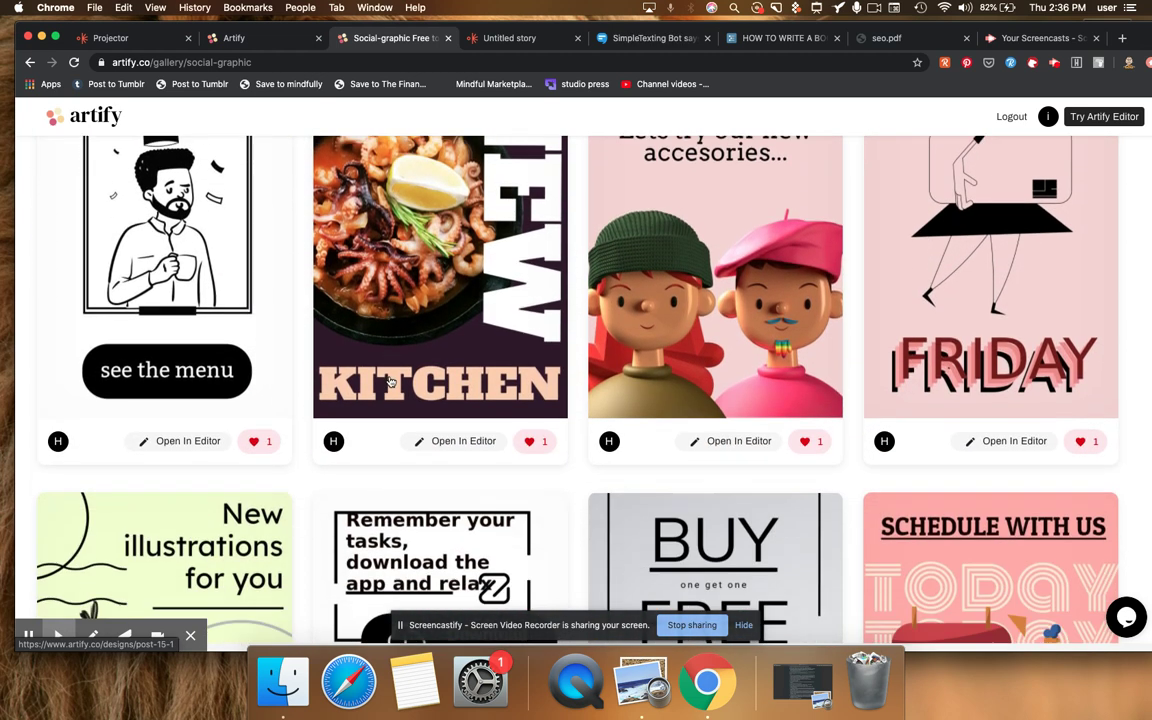
{"action": "scroll", "coordinate": [390, 381], "scroll_direction": "down", "scroll_amount": 10}
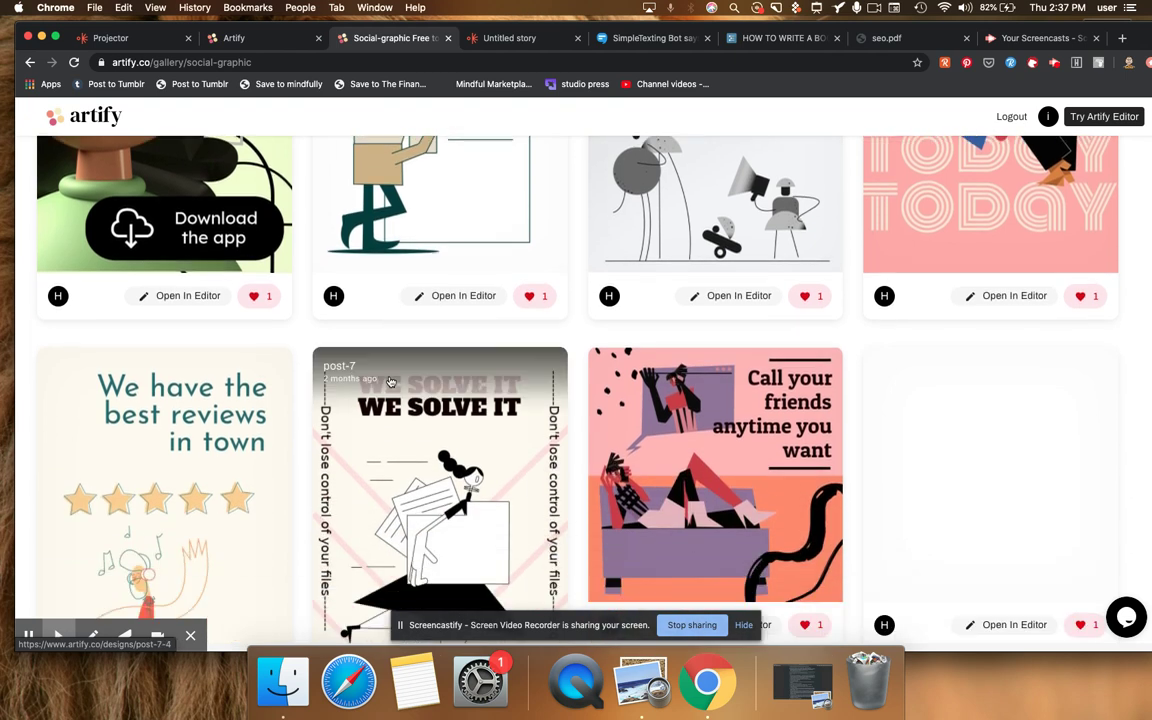
{"action": "scroll", "coordinate": [391, 382], "scroll_direction": "down", "scroll_amount": 2}
{"action": "scroll", "coordinate": [547, 467], "scroll_direction": "up", "scroll_amount": 3}
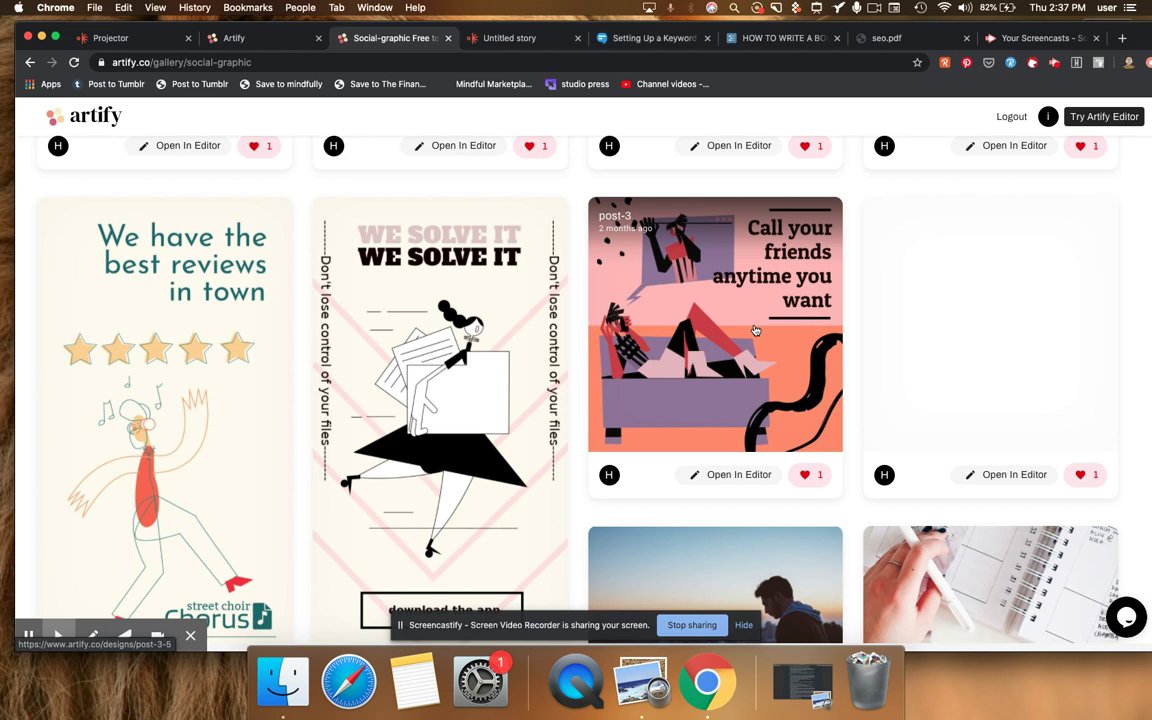
{"action": "scroll", "coordinate": [755, 330], "scroll_direction": "down", "scroll_amount": 5}
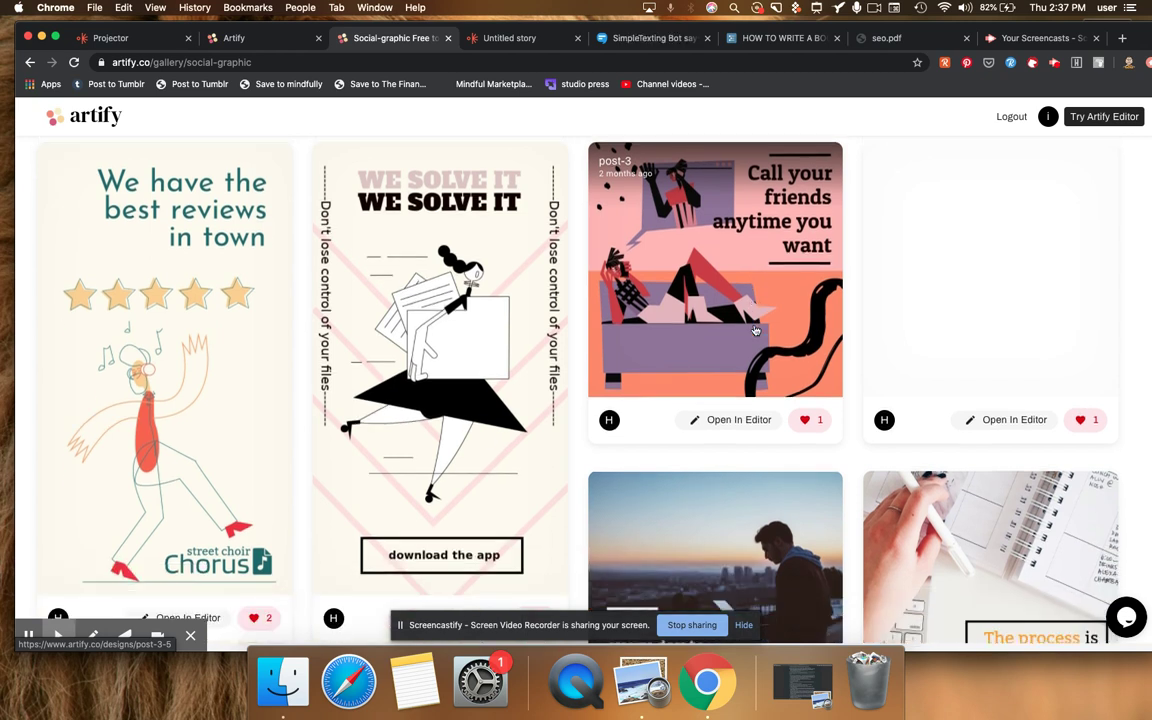
{"action": "scroll", "coordinate": [755, 330], "scroll_direction": "down", "scroll_amount": 7}
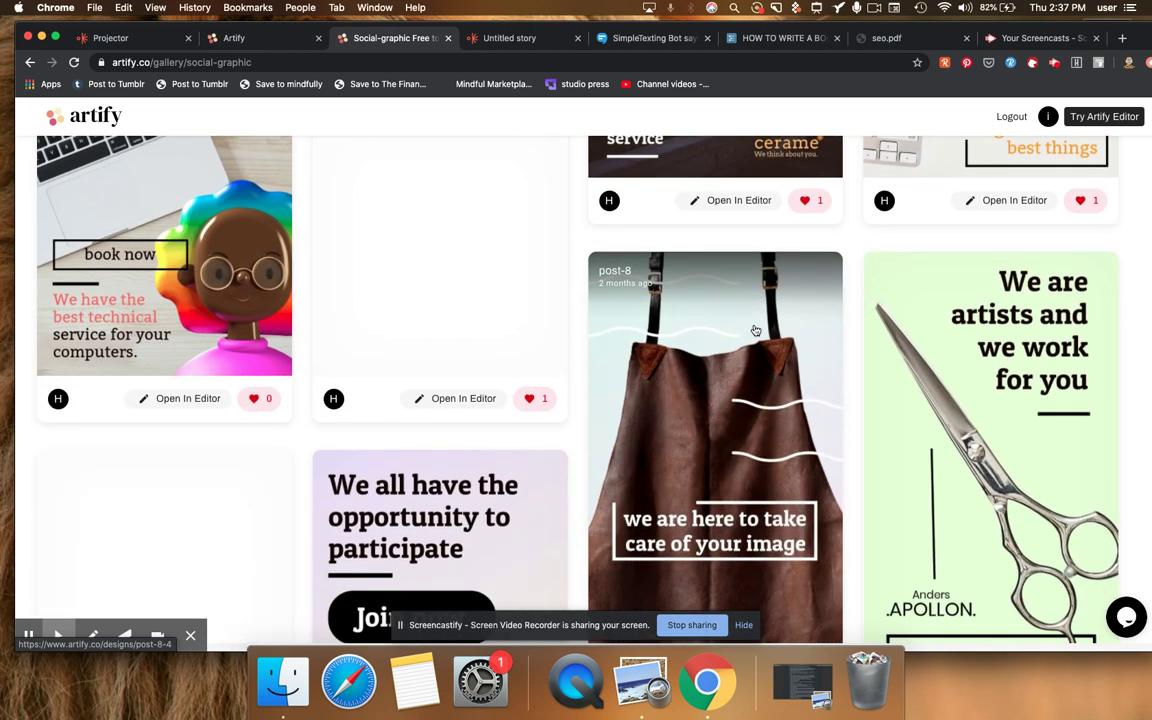
{"action": "scroll", "coordinate": [755, 330], "scroll_direction": "down", "scroll_amount": 8}
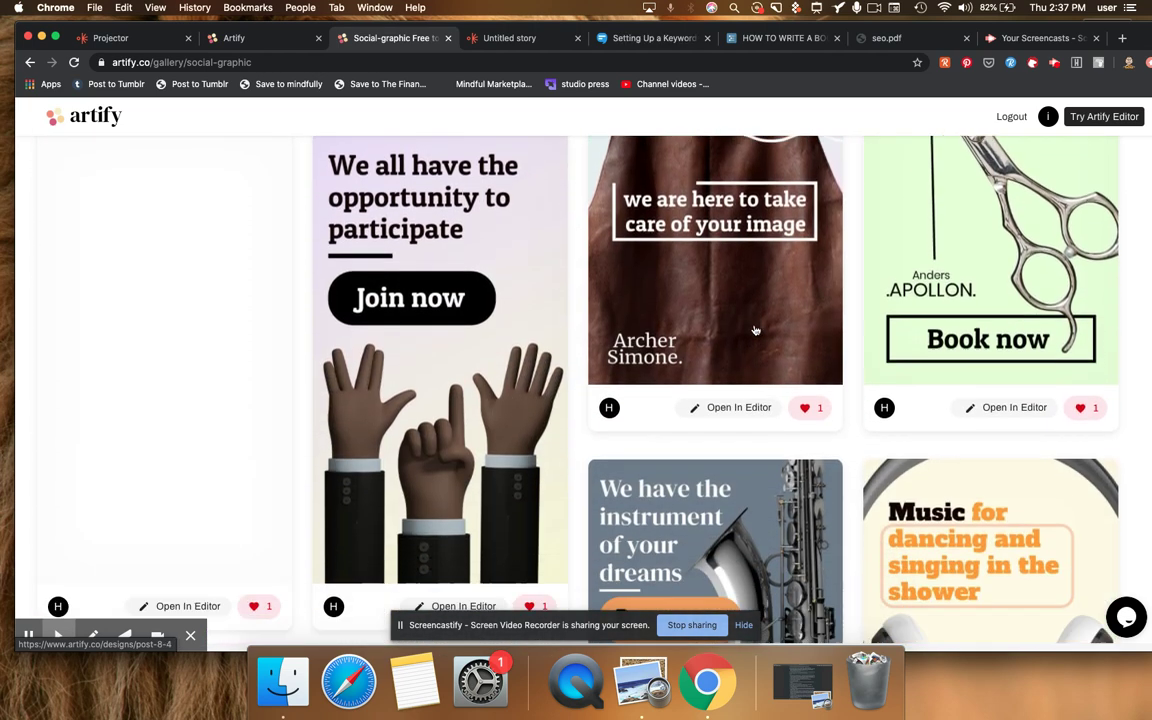
{"action": "scroll", "coordinate": [755, 330], "scroll_direction": "down", "scroll_amount": 8}
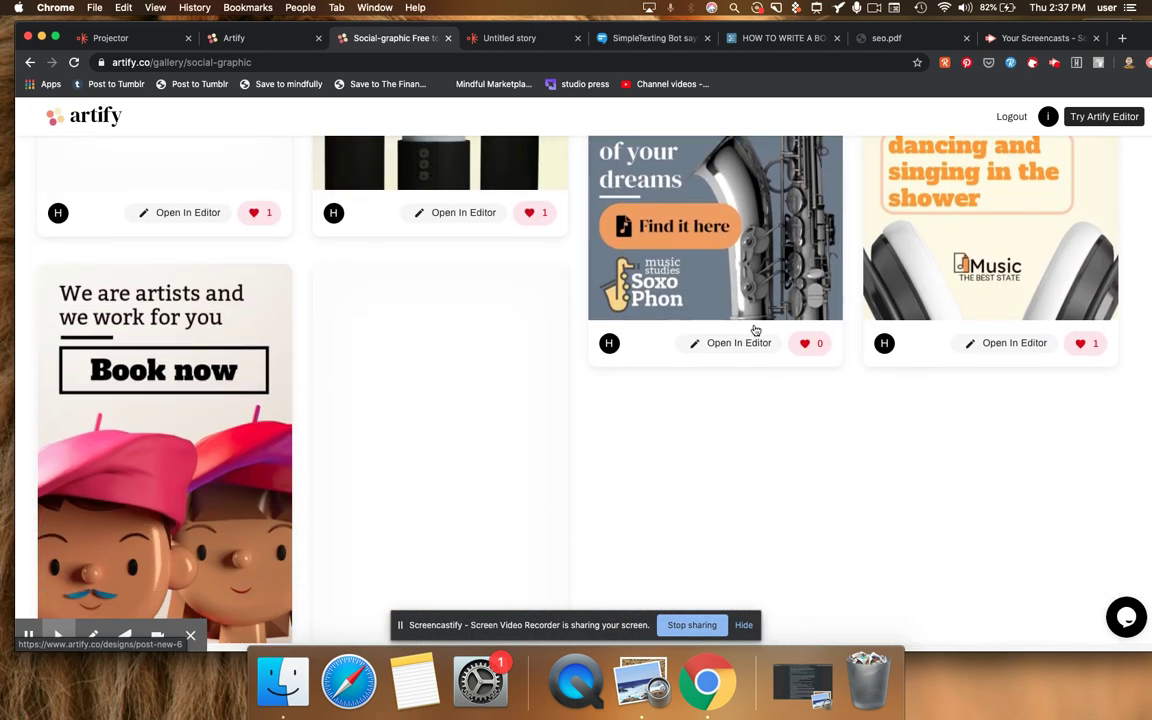
{"action": "scroll", "coordinate": [755, 330], "scroll_direction": "down", "scroll_amount": 2}
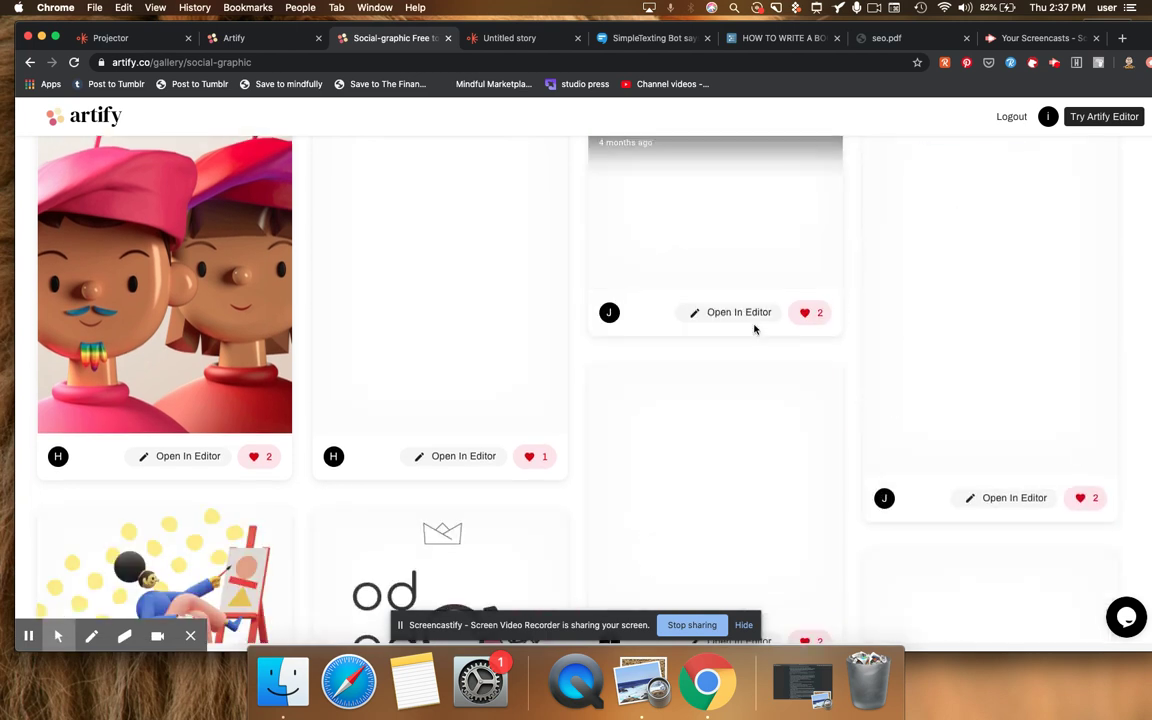
{"action": "scroll", "coordinate": [755, 330], "scroll_direction": "down", "scroll_amount": 6}
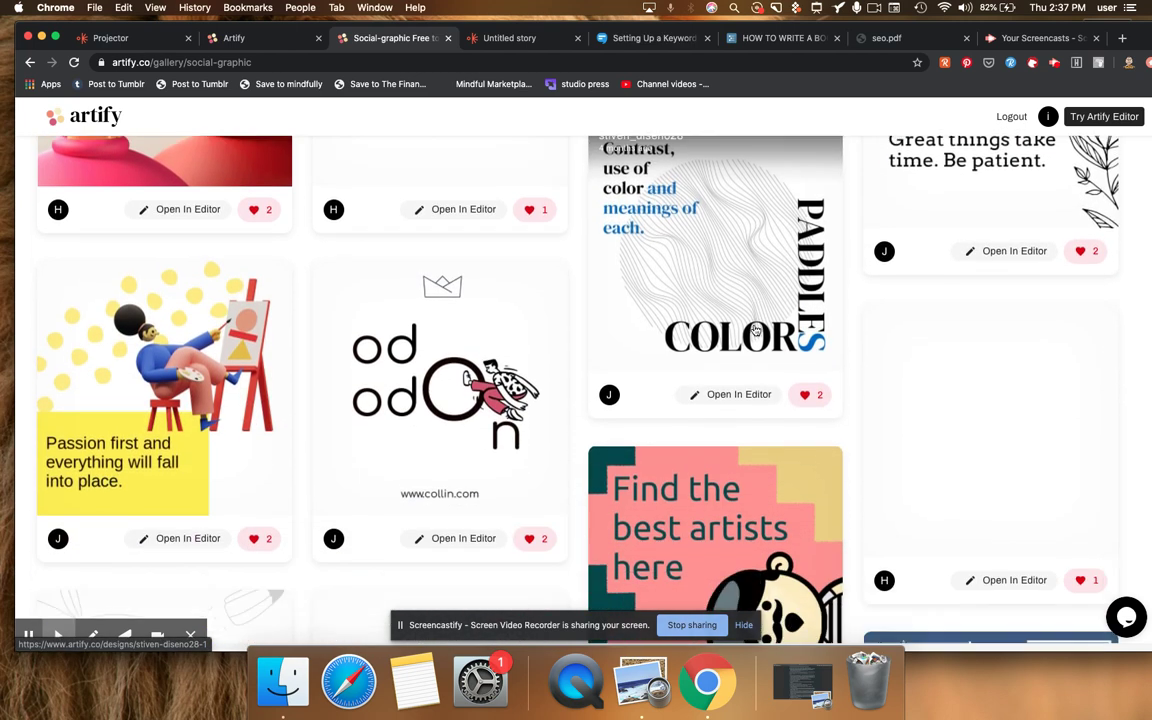
{"action": "scroll", "coordinate": [755, 330], "scroll_direction": "down", "scroll_amount": 5}
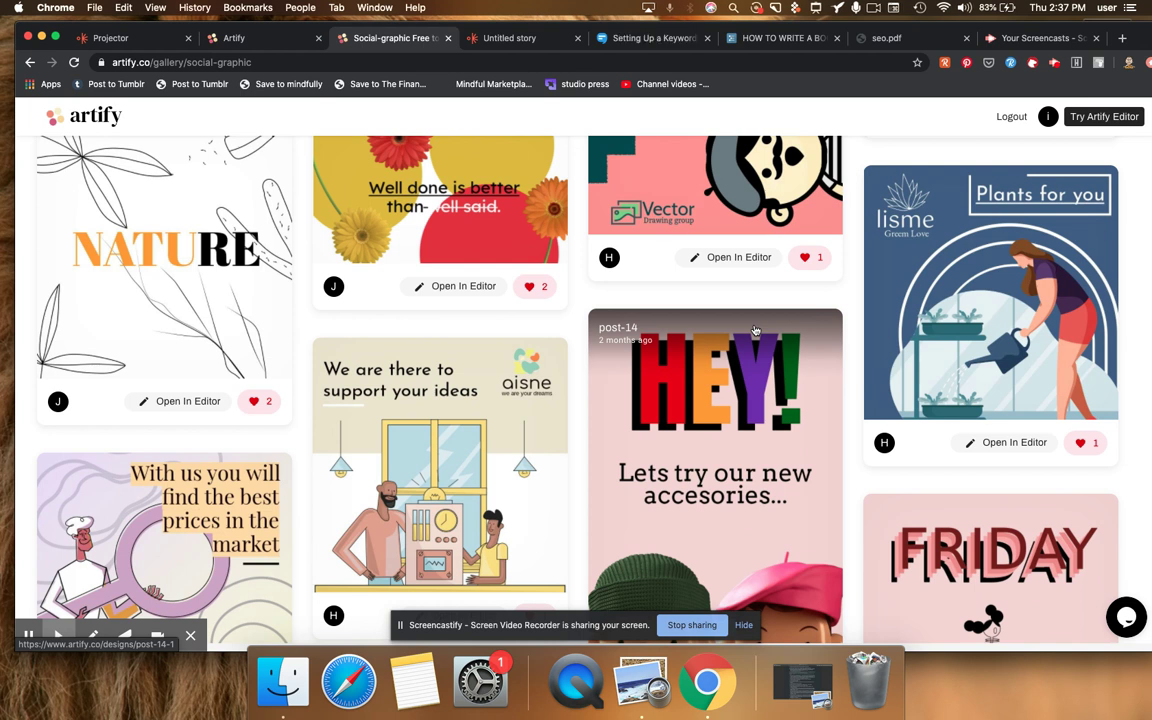
{"action": "scroll", "coordinate": [755, 330], "scroll_direction": "down", "scroll_amount": 4}
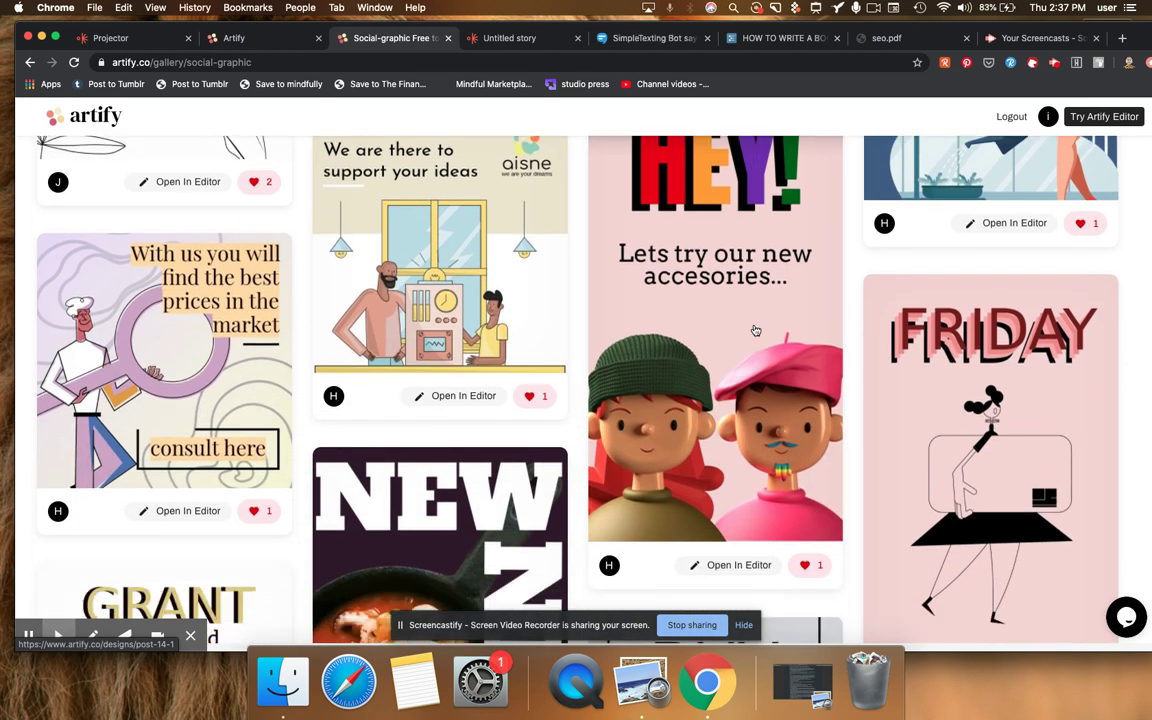
{"action": "scroll", "coordinate": [755, 330], "scroll_direction": "down", "scroll_amount": 7}
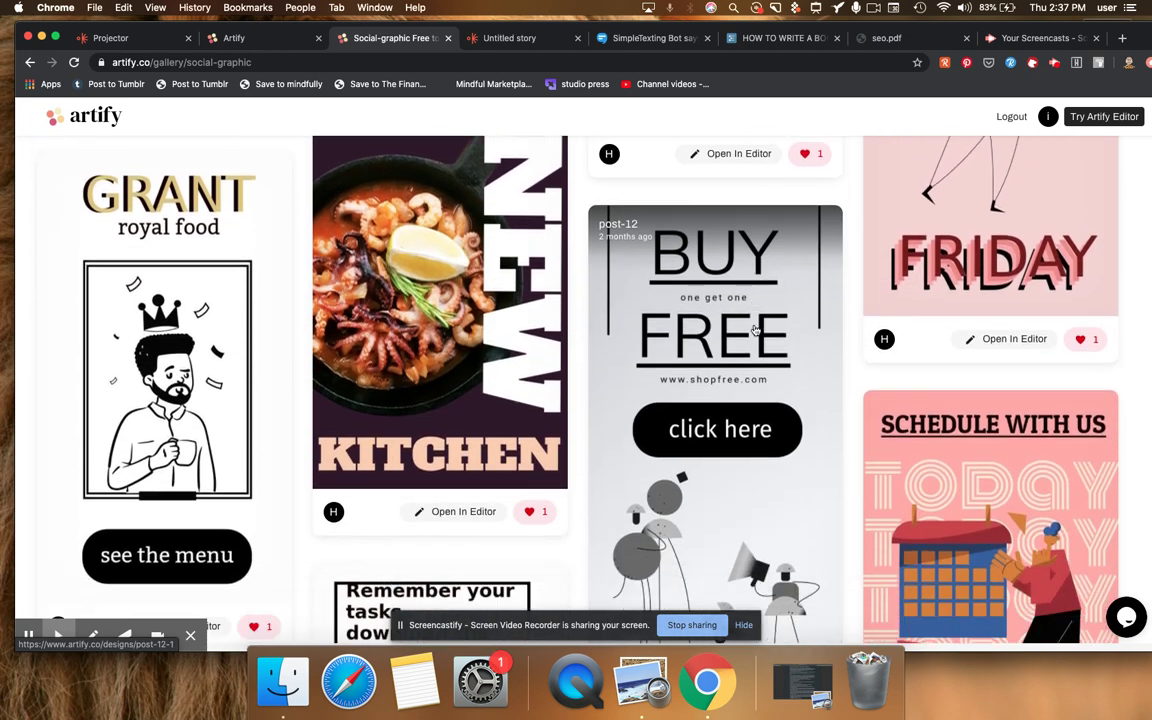
{"action": "scroll", "coordinate": [755, 330], "scroll_direction": "down", "scroll_amount": 3}
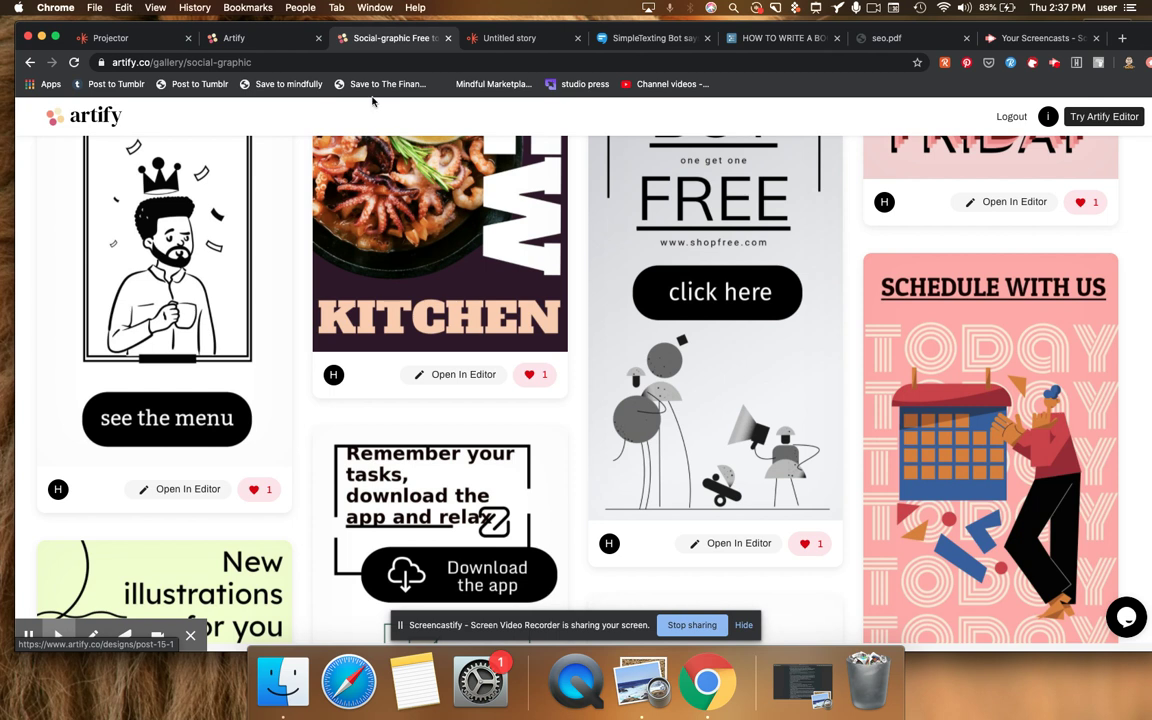
{"action": "left_click", "coordinate": [120, 38]}
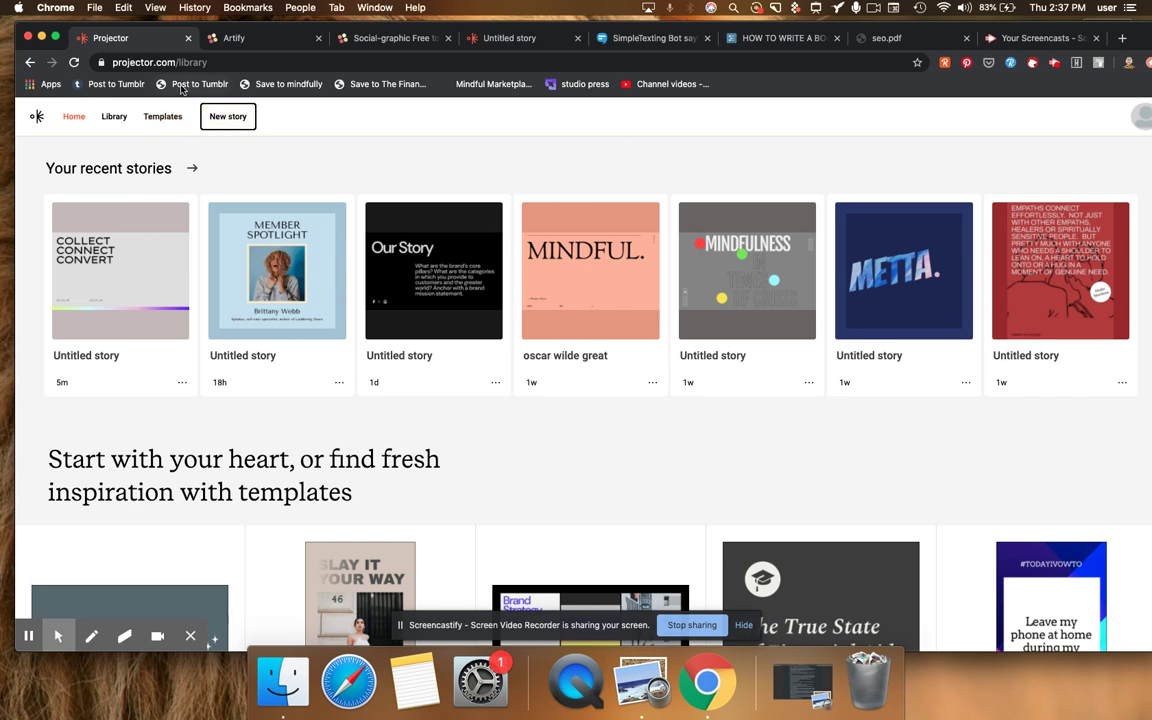
Step: Browse Projector's Presentations templates and preview the 'Literature is Not Dead' template
{"action": "left_click", "coordinate": [162, 118]}
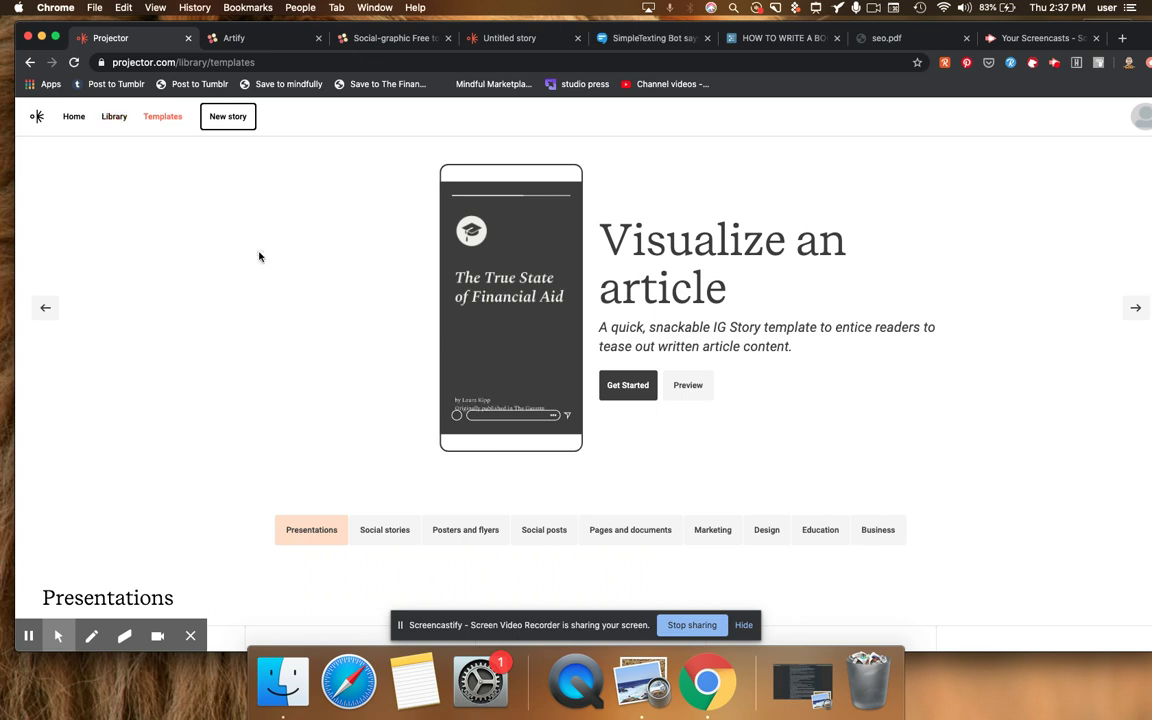
{"action": "scroll", "coordinate": [257, 255], "scroll_direction": "down", "scroll_amount": 1}
{"action": "scroll", "coordinate": [259, 257], "scroll_direction": "down", "scroll_amount": 10}
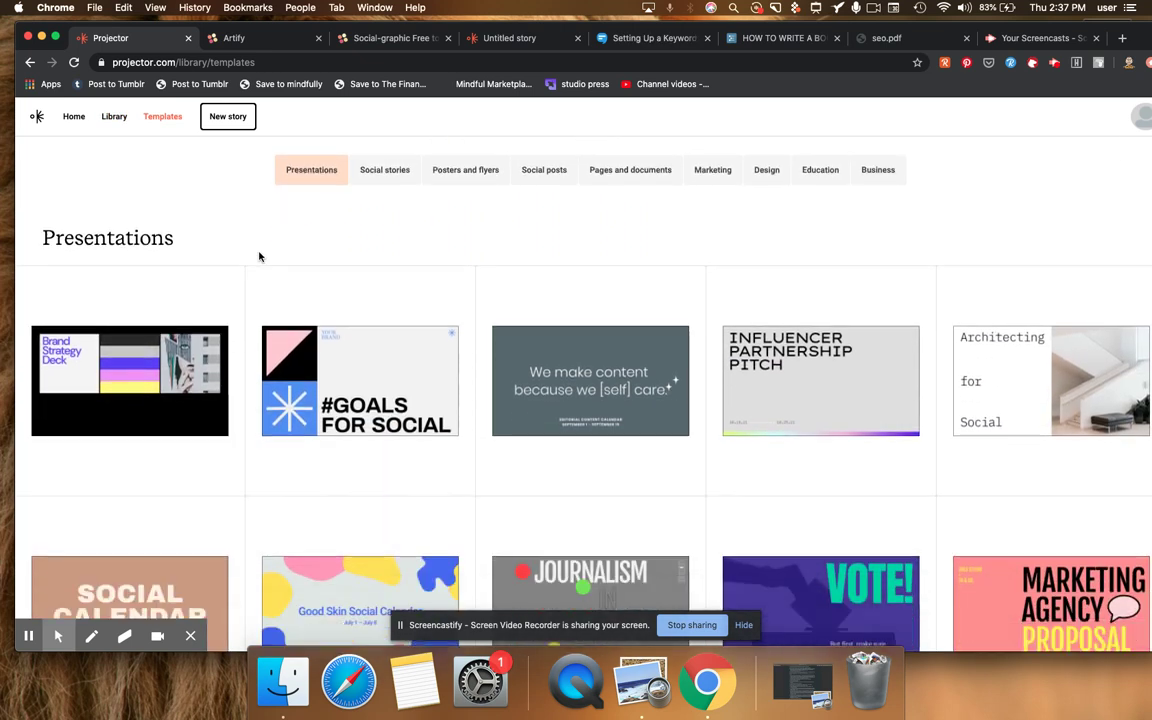
{"action": "scroll", "coordinate": [259, 257], "scroll_direction": "down", "scroll_amount": 5}
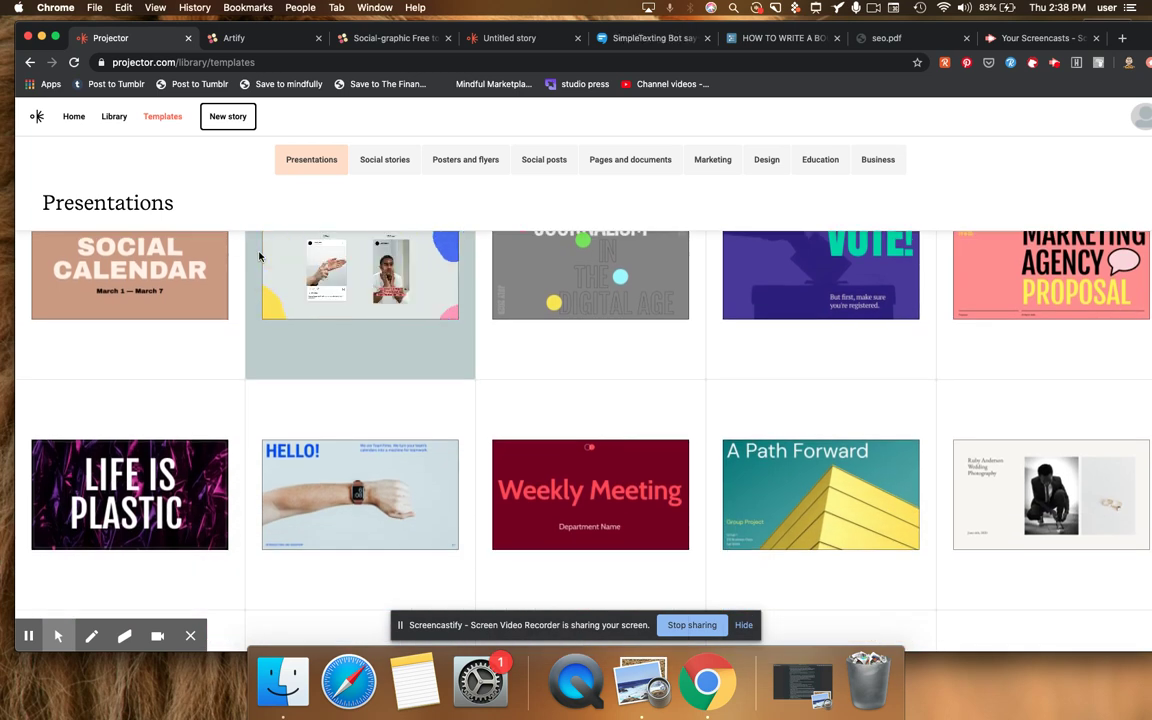
{"action": "scroll", "coordinate": [259, 257], "scroll_direction": "down", "scroll_amount": 10}
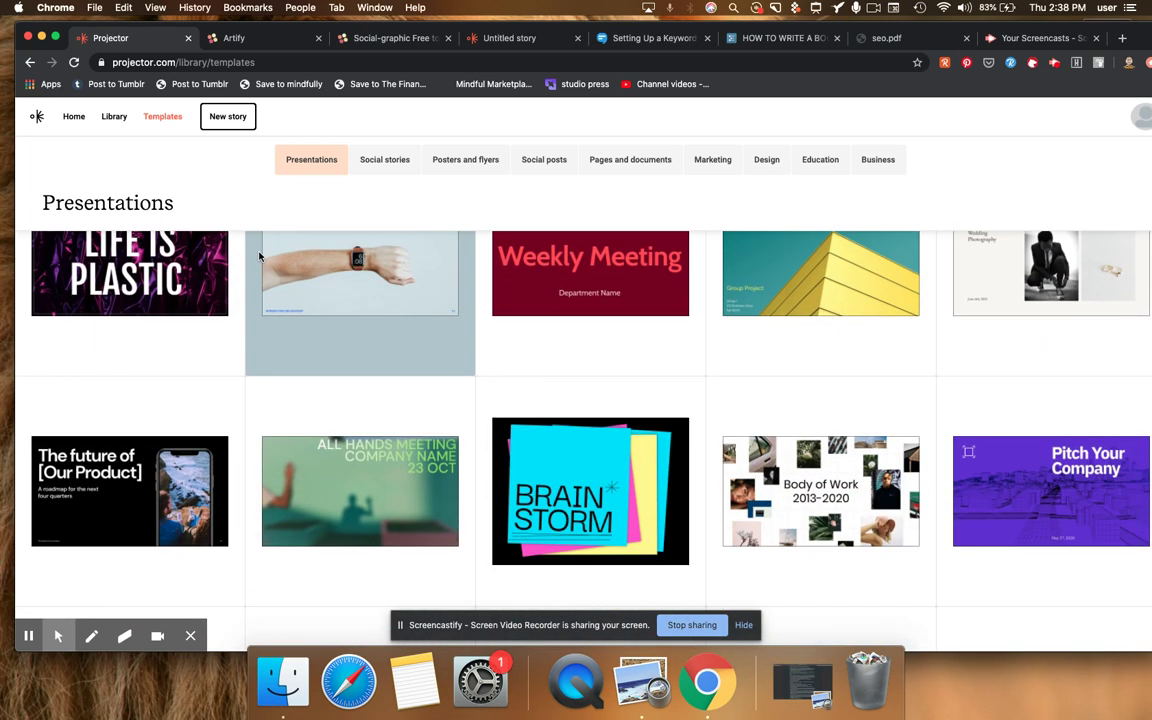
{"action": "scroll", "coordinate": [259, 257], "scroll_direction": "down", "scroll_amount": 3}
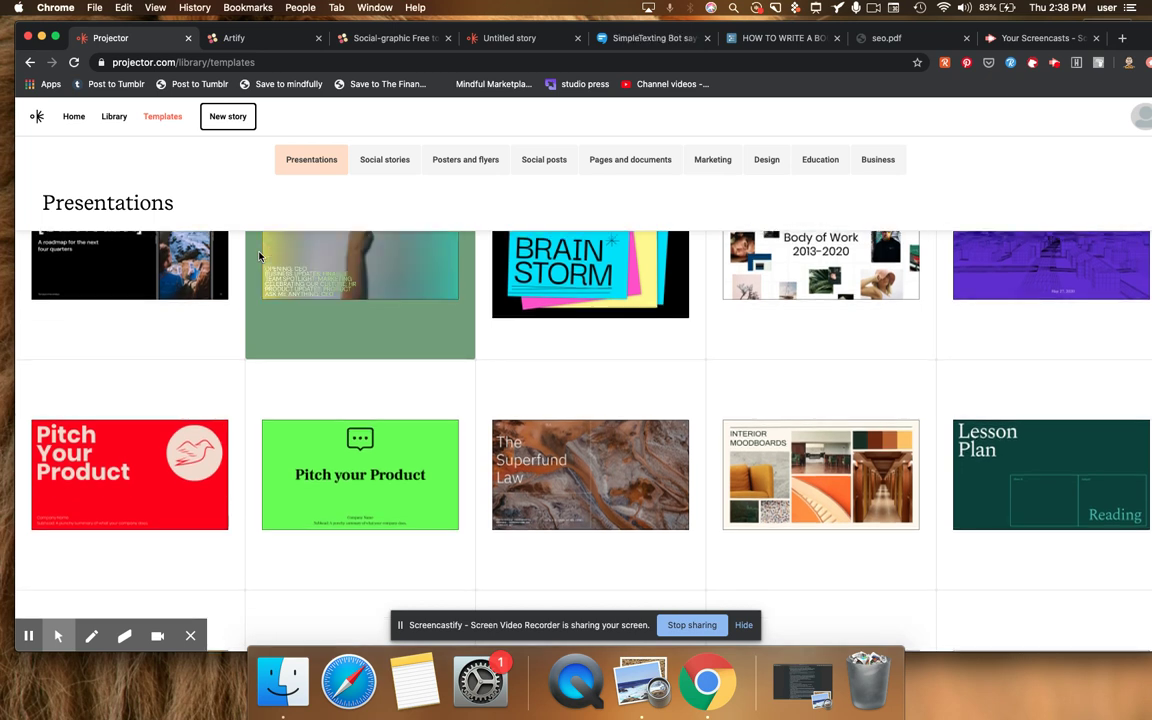
{"action": "scroll", "coordinate": [259, 257], "scroll_direction": "down", "scroll_amount": 4}
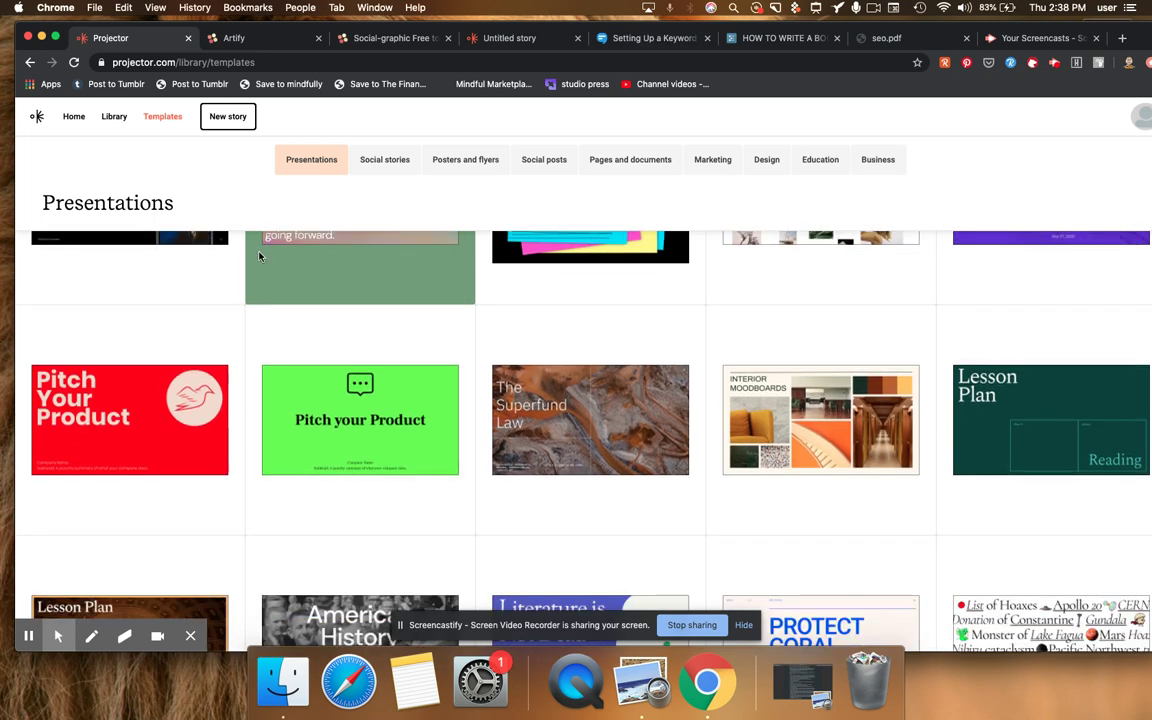
{"action": "scroll", "coordinate": [259, 257], "scroll_direction": "down", "scroll_amount": 5}
{"action": "scroll", "coordinate": [259, 257], "scroll_direction": "down", "scroll_amount": 1}
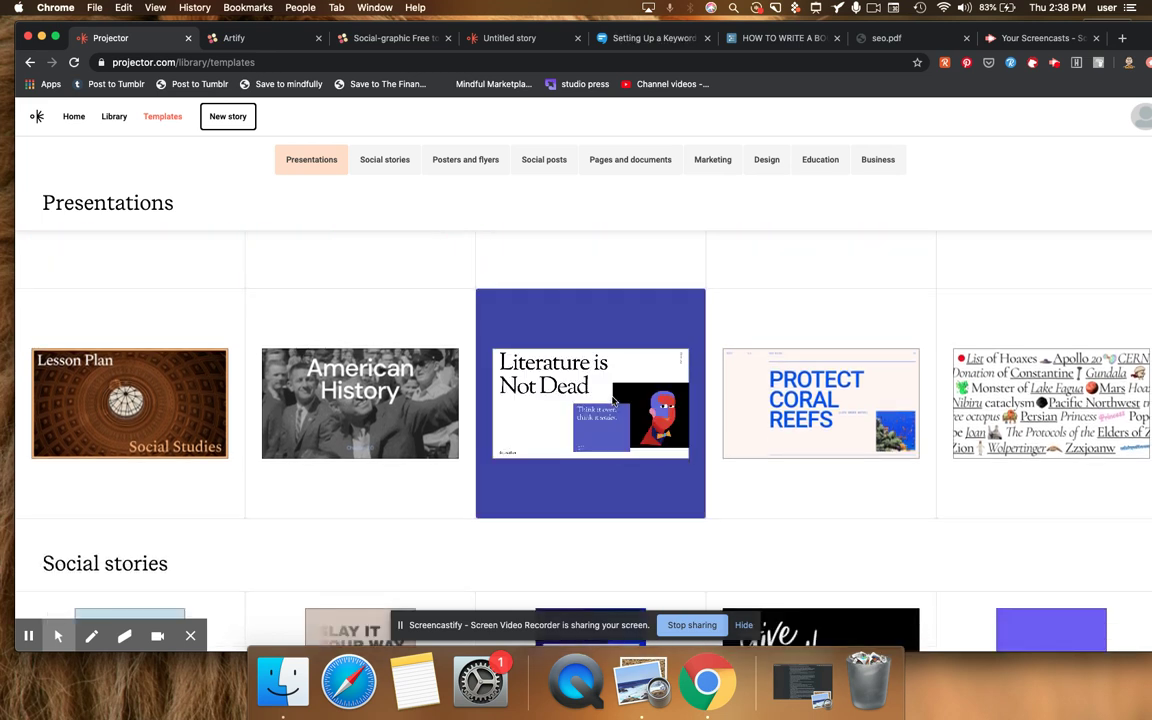
{"action": "scroll", "coordinate": [614, 400], "scroll_direction": "down", "scroll_amount": 8}
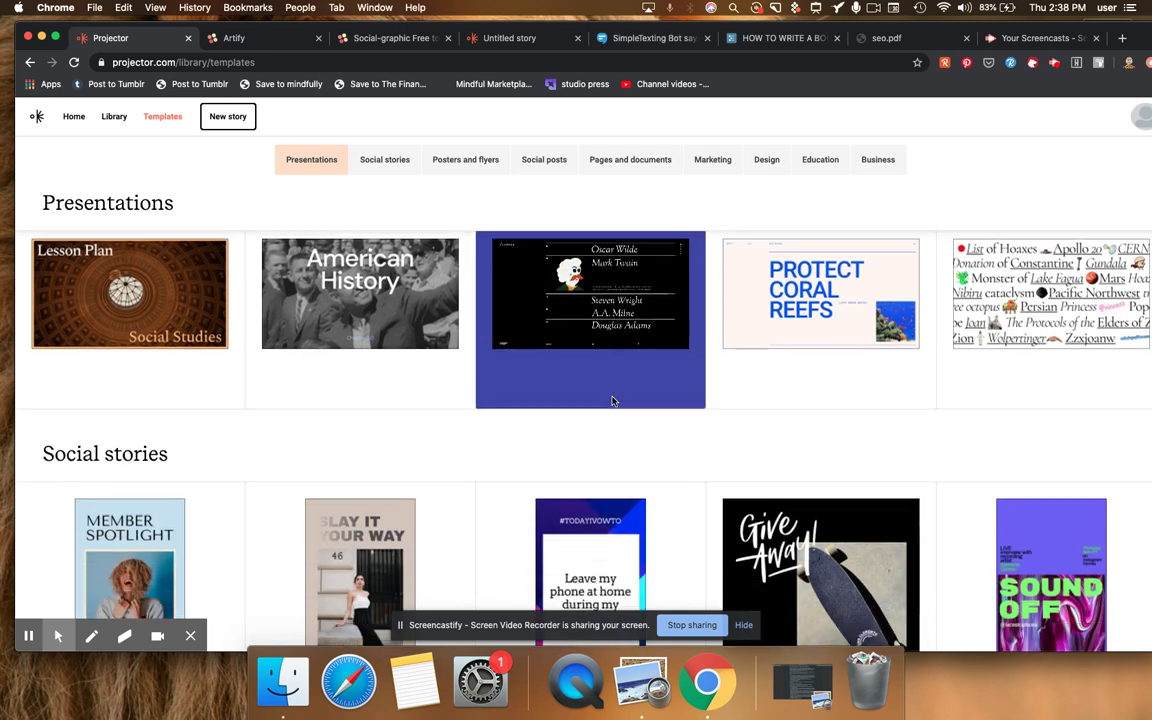
{"action": "scroll", "coordinate": [614, 400], "scroll_direction": "up", "scroll_amount": 5}
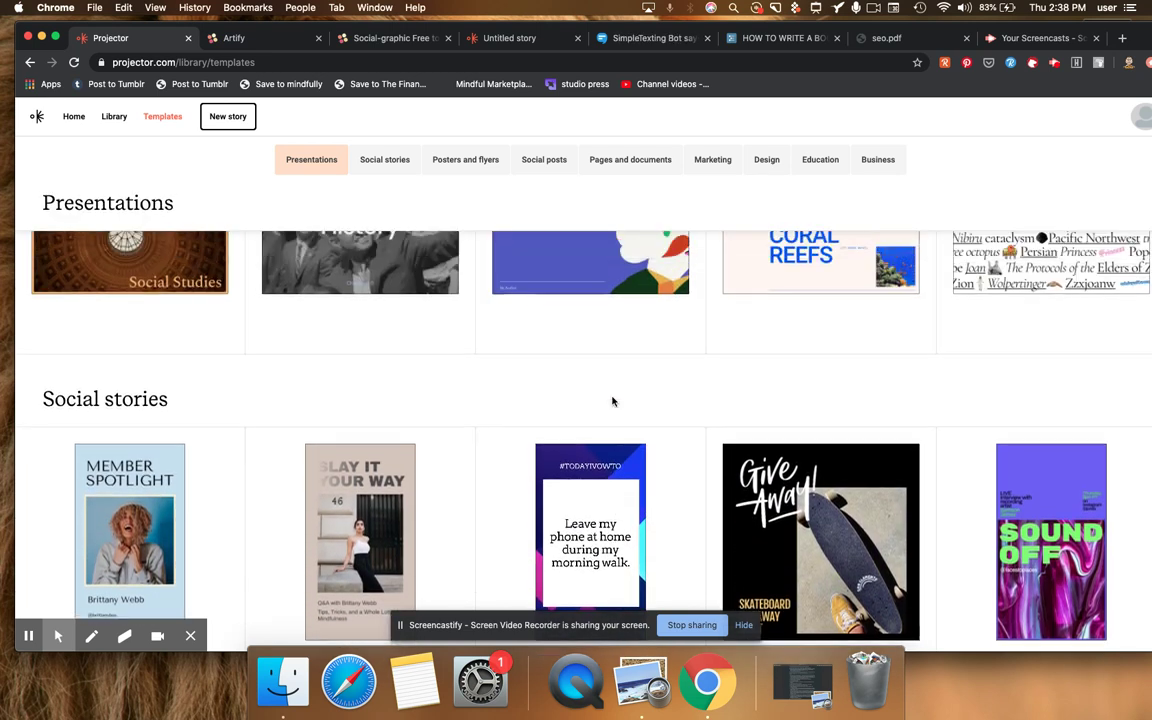
{"action": "left_click", "coordinate": [560, 305]}
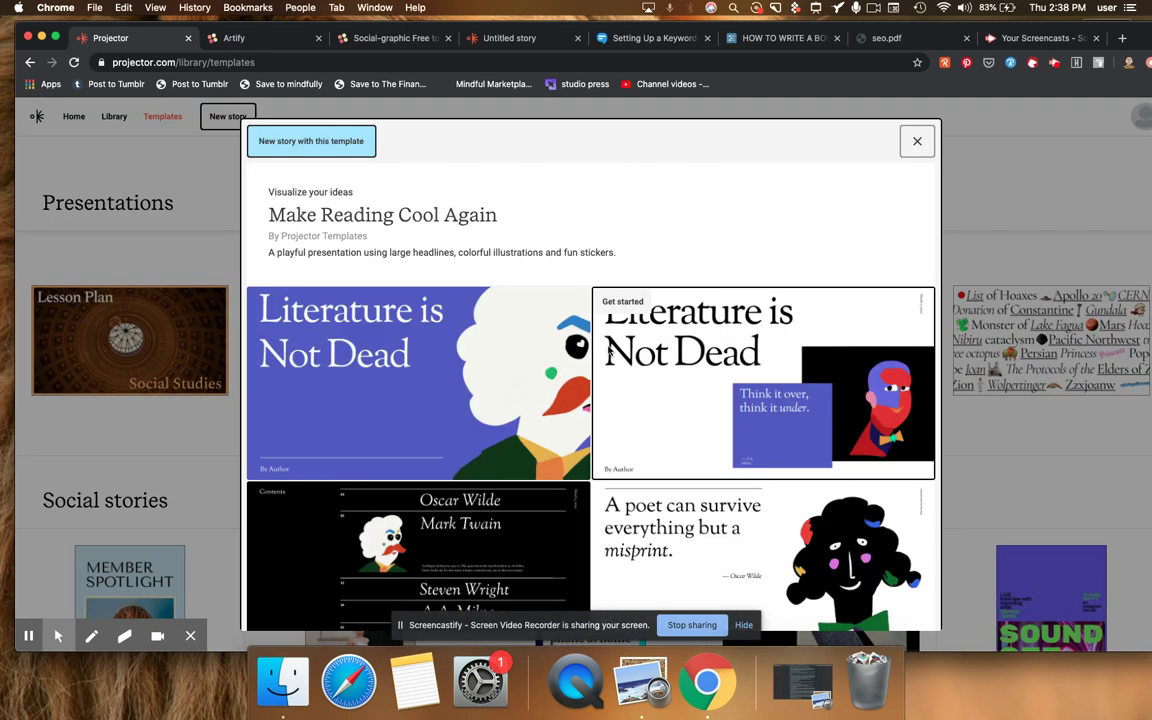
Step: Create a new story from the 'Literature is Not Dead' template
{"action": "scroll", "coordinate": [760, 237], "scroll_direction": "down", "scroll_amount": 3}
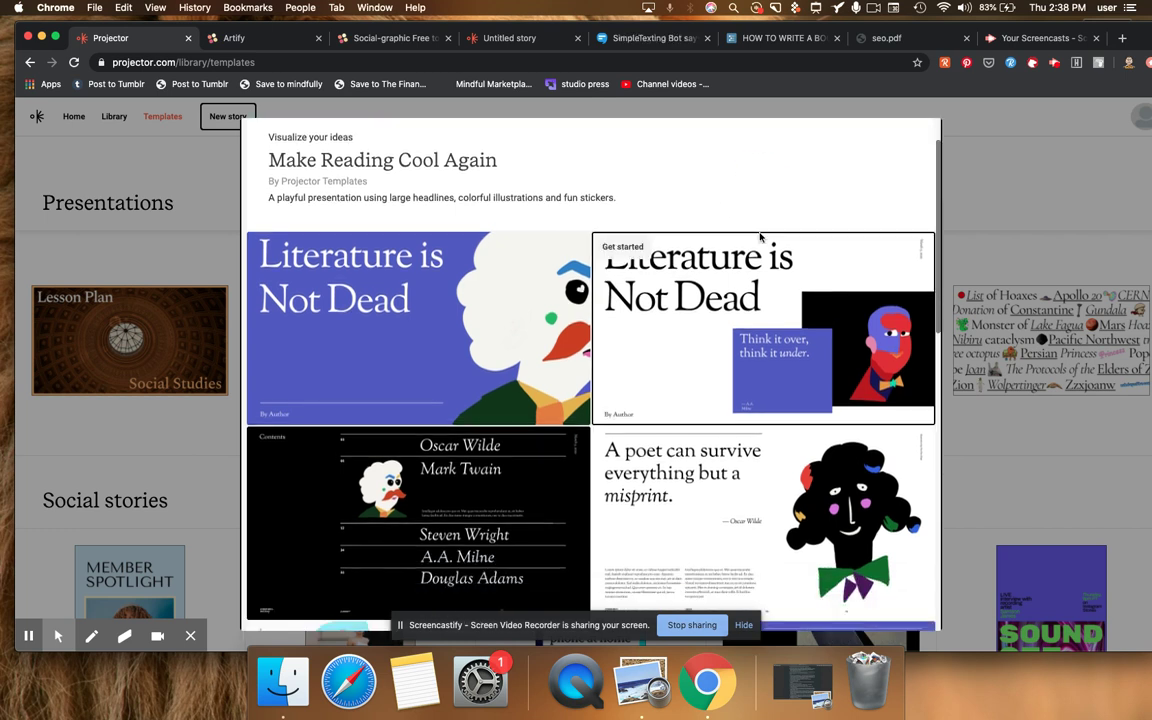
{"action": "scroll", "coordinate": [760, 237], "scroll_direction": "up", "scroll_amount": 3}
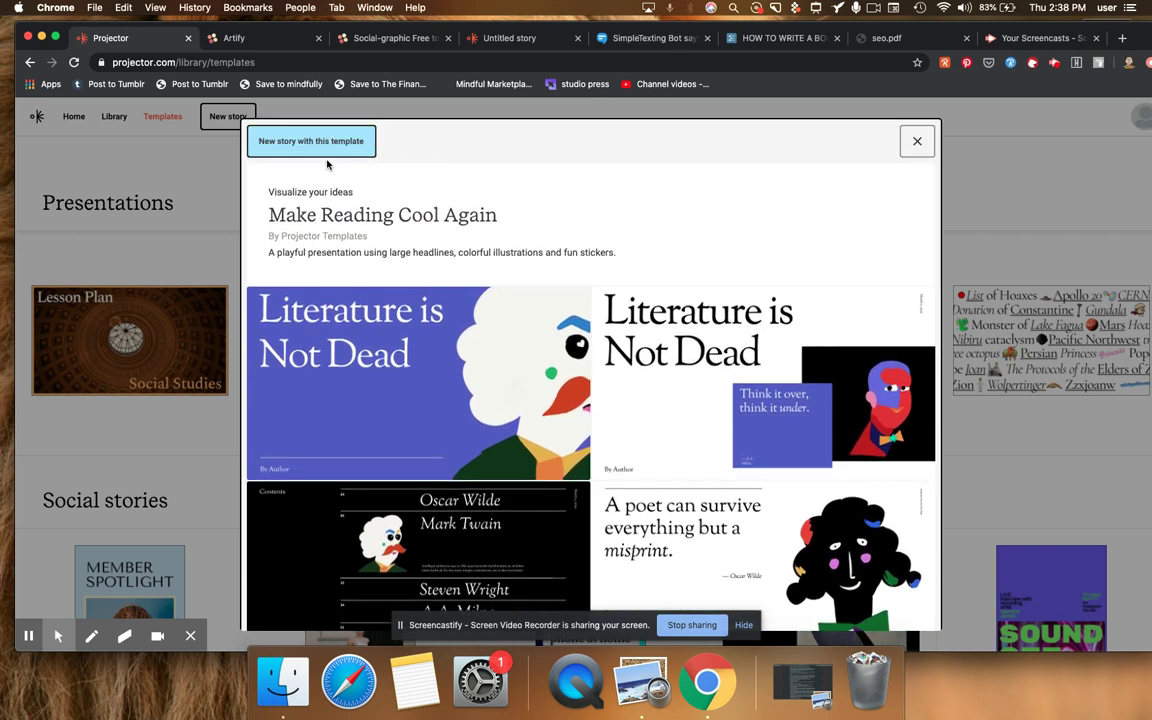
{"action": "left_click", "coordinate": [321, 147]}
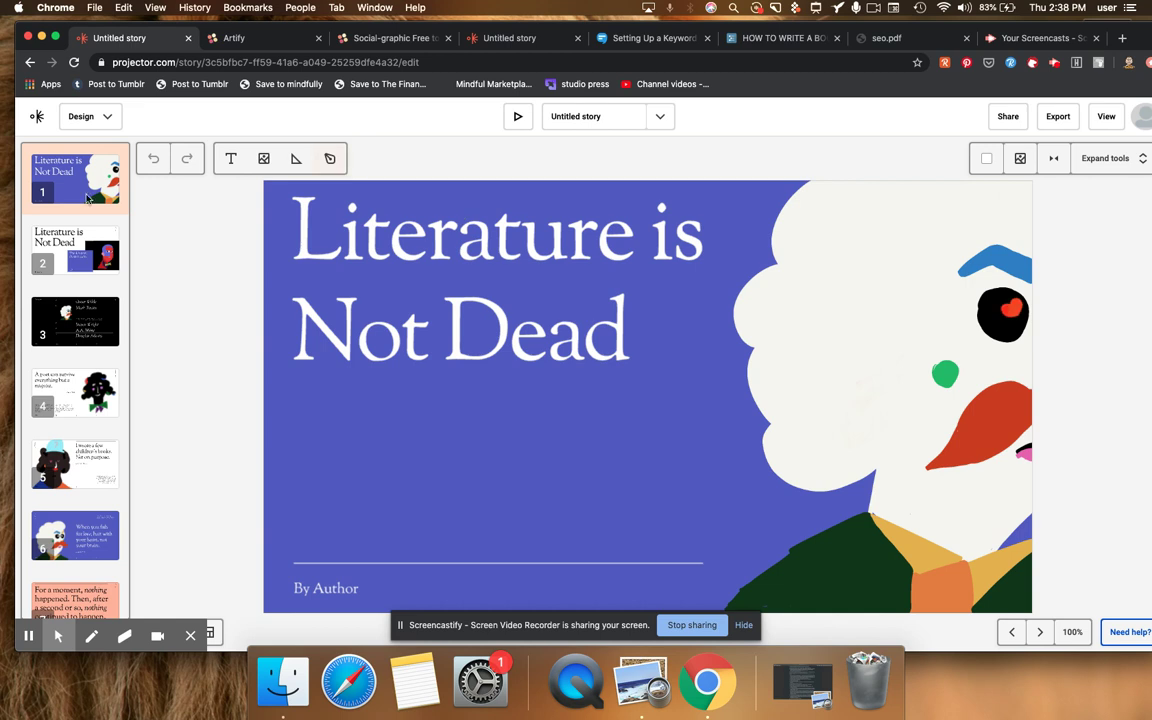
Step: Step through slides 2–9, revisit the Mark Twain slide, and return to the library home
{"action": "left_click", "coordinate": [74, 262]}
{"action": "left_click", "coordinate": [82, 312]}
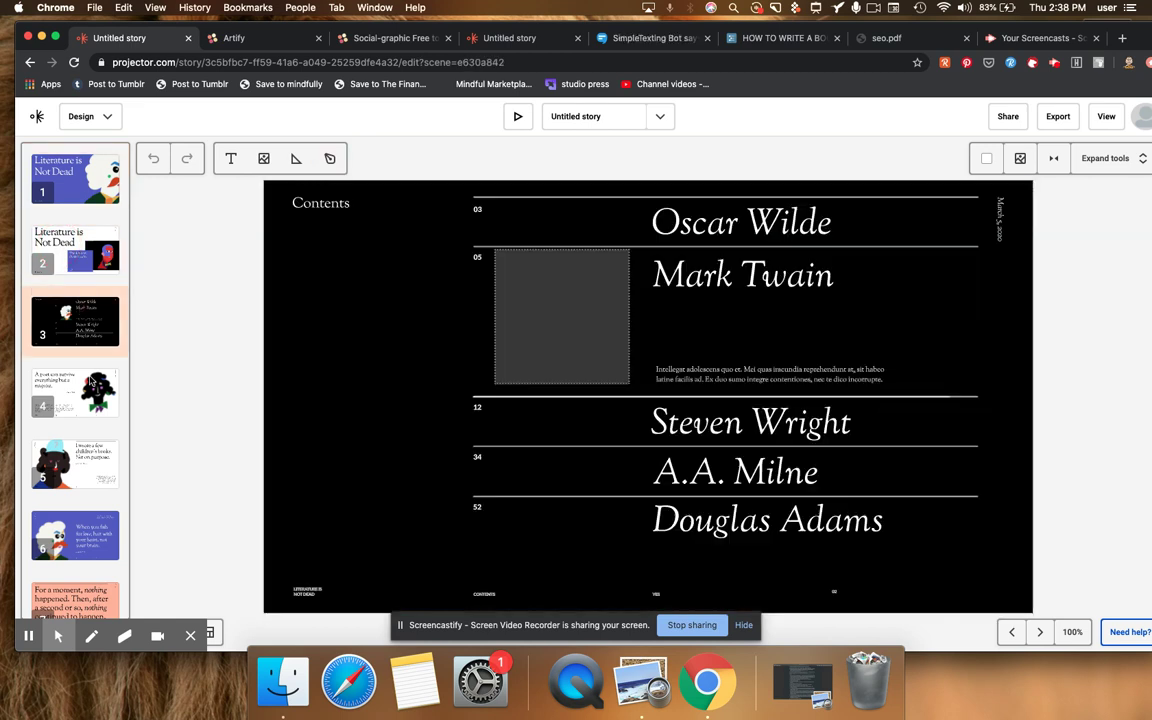
{"action": "left_click", "coordinate": [85, 374]}
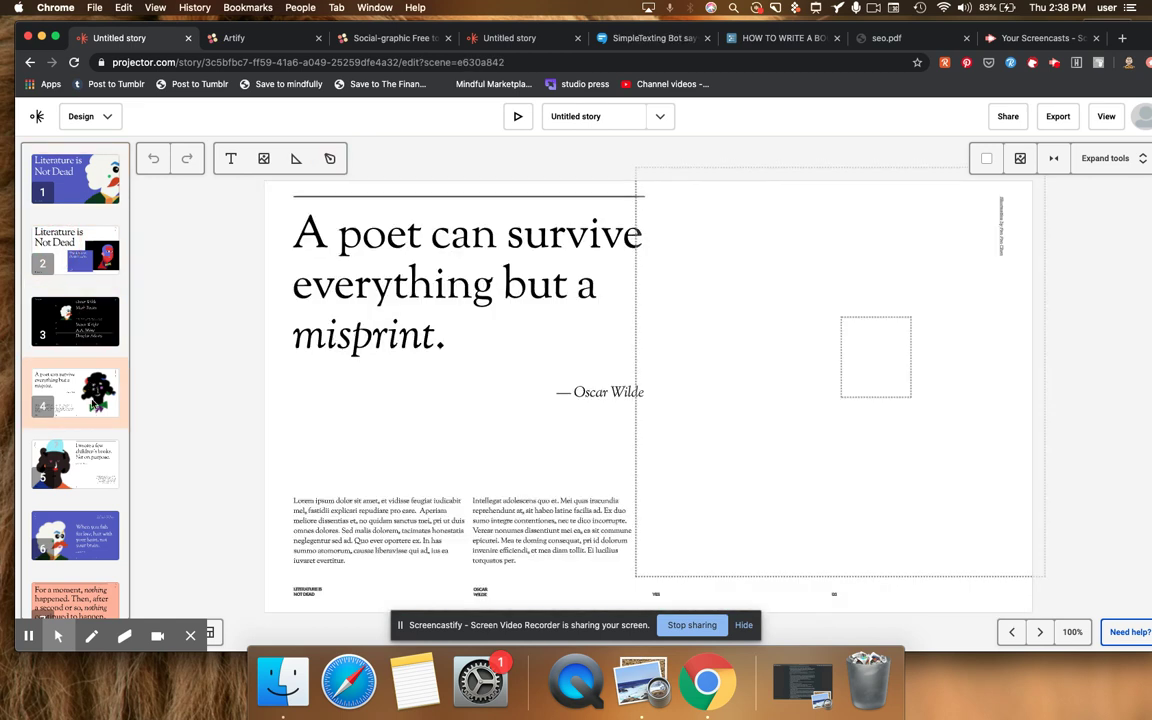
{"action": "left_click", "coordinate": [88, 466]}
{"action": "left_click", "coordinate": [97, 537]}
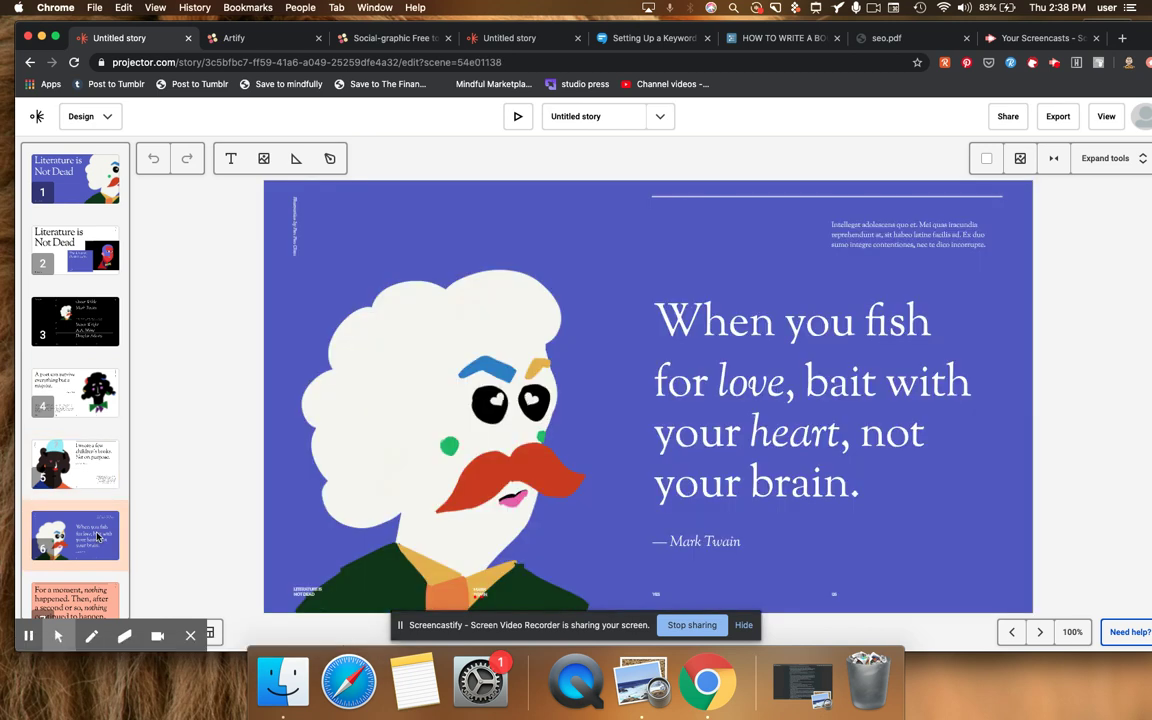
{"action": "left_click", "coordinate": [107, 598]}
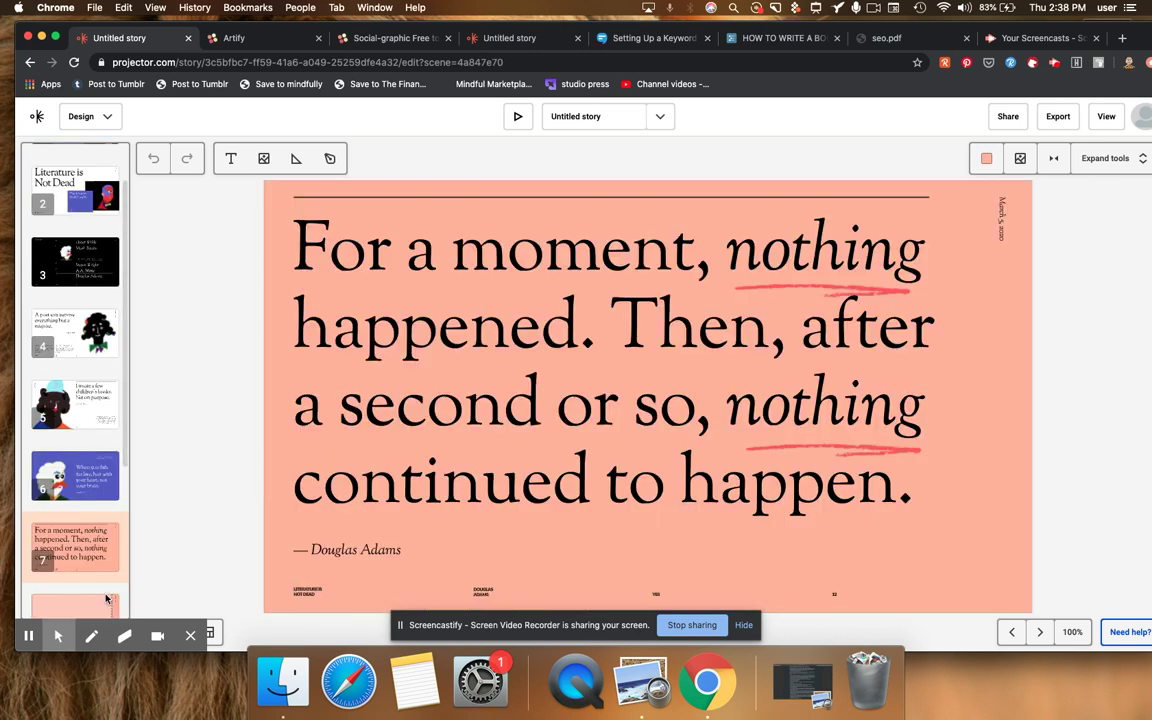
{"action": "left_click", "coordinate": [107, 598]}
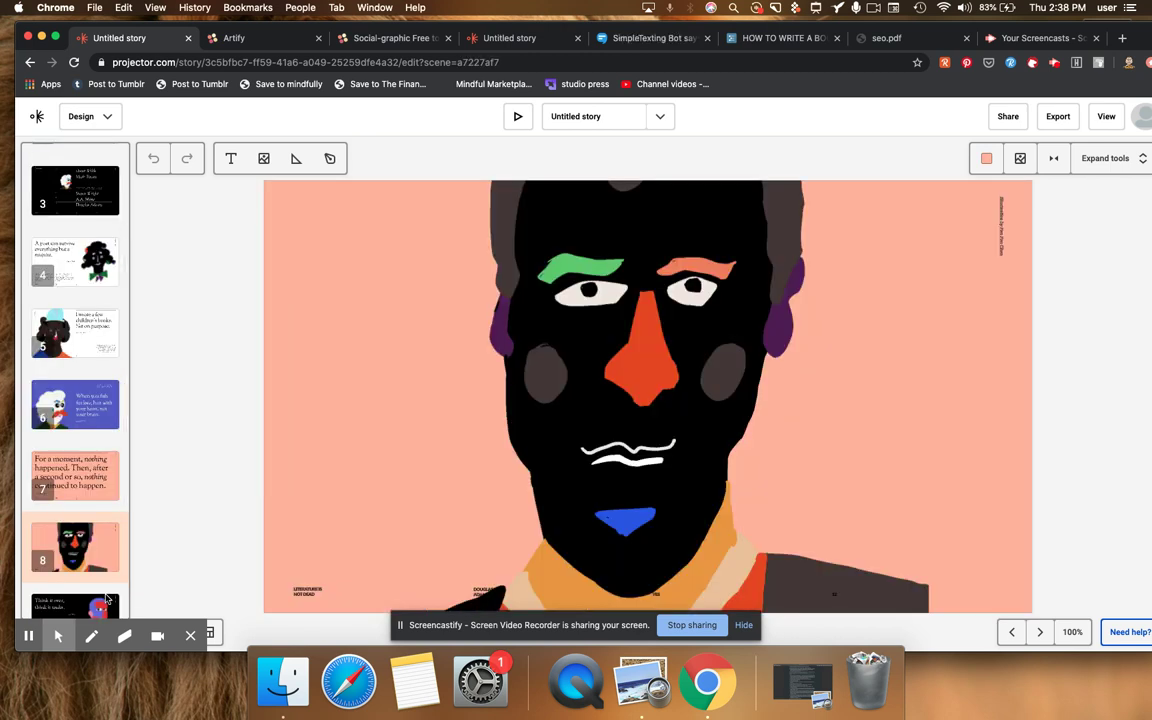
{"action": "left_click", "coordinate": [107, 598]}
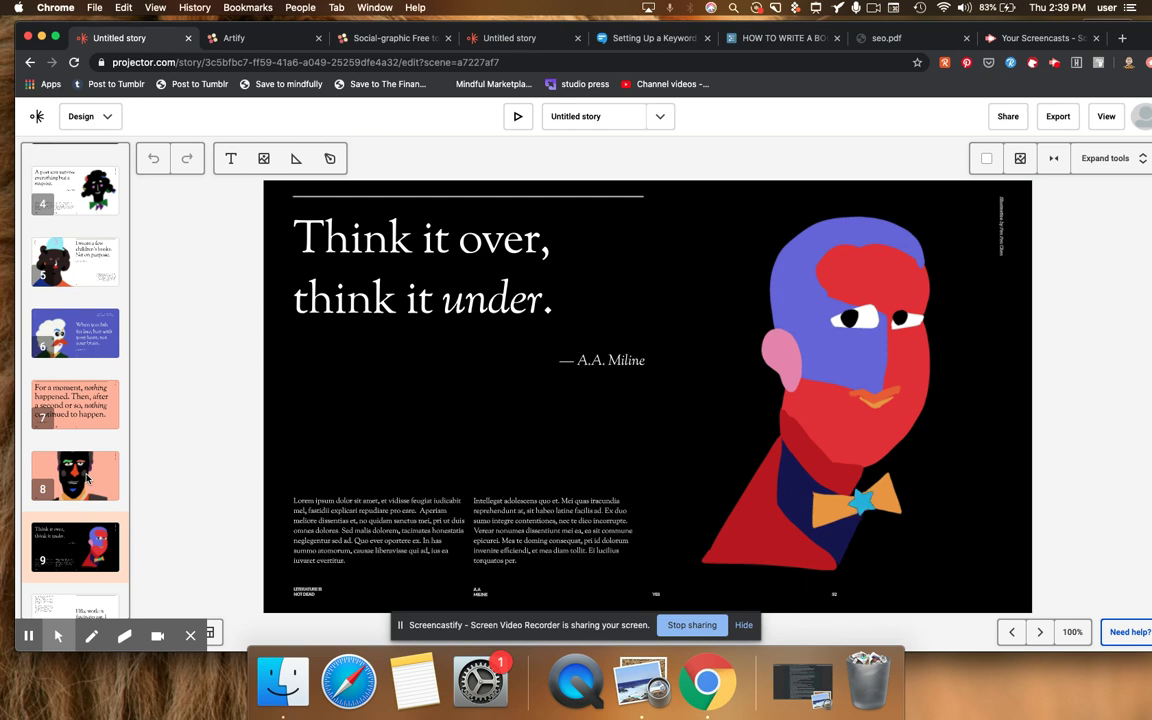
{"action": "left_click", "coordinate": [101, 332]}
{"action": "left_click", "coordinate": [40, 118]}
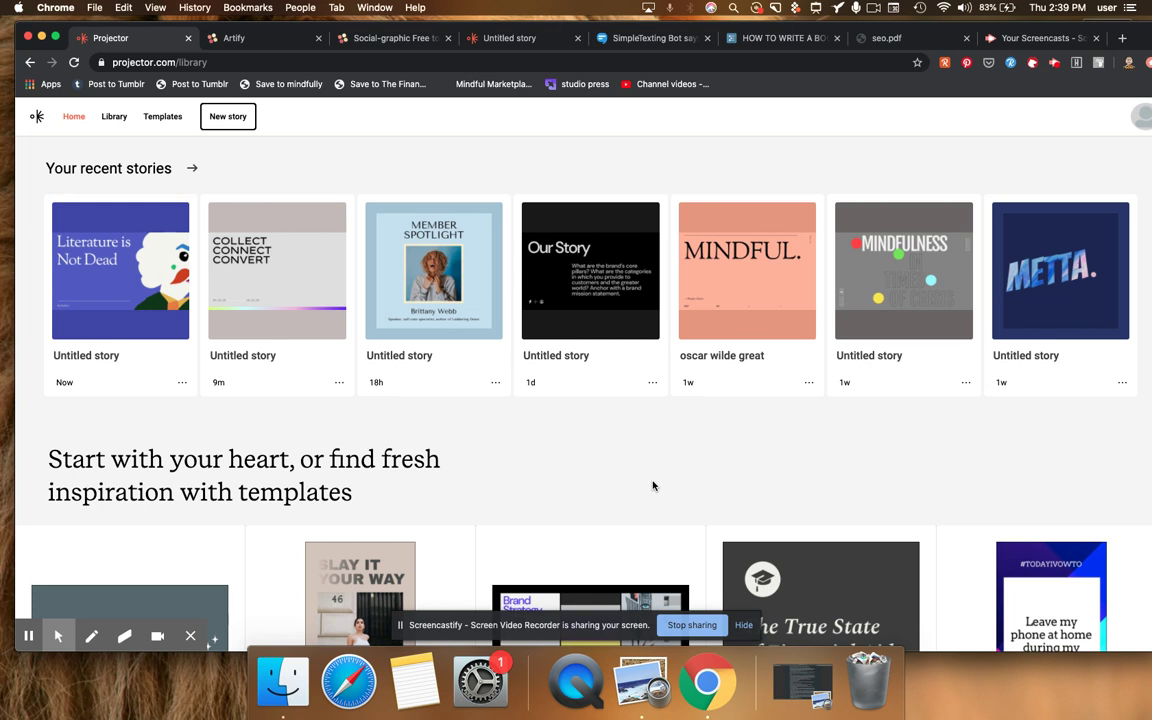
Step: Scroll the Projector library home down to the Presentations template row
{"action": "scroll", "coordinate": [694, 480], "scroll_direction": "down", "scroll_amount": 2}
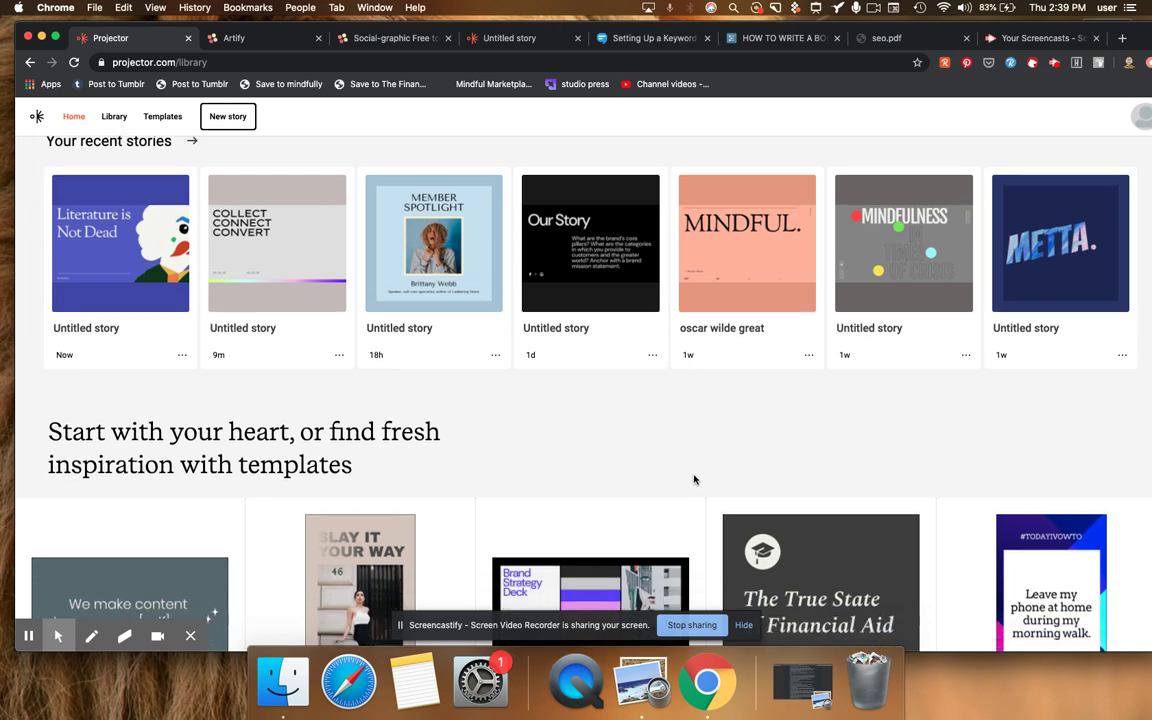
{"action": "scroll", "coordinate": [694, 480], "scroll_direction": "down", "scroll_amount": 15}
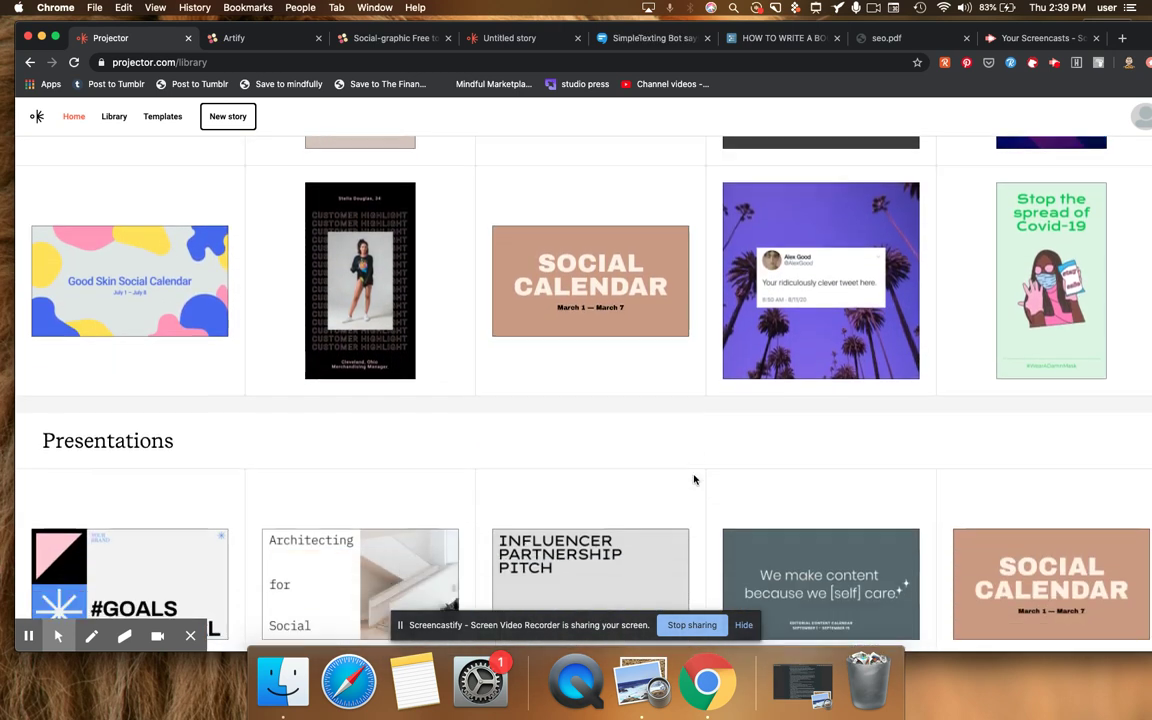